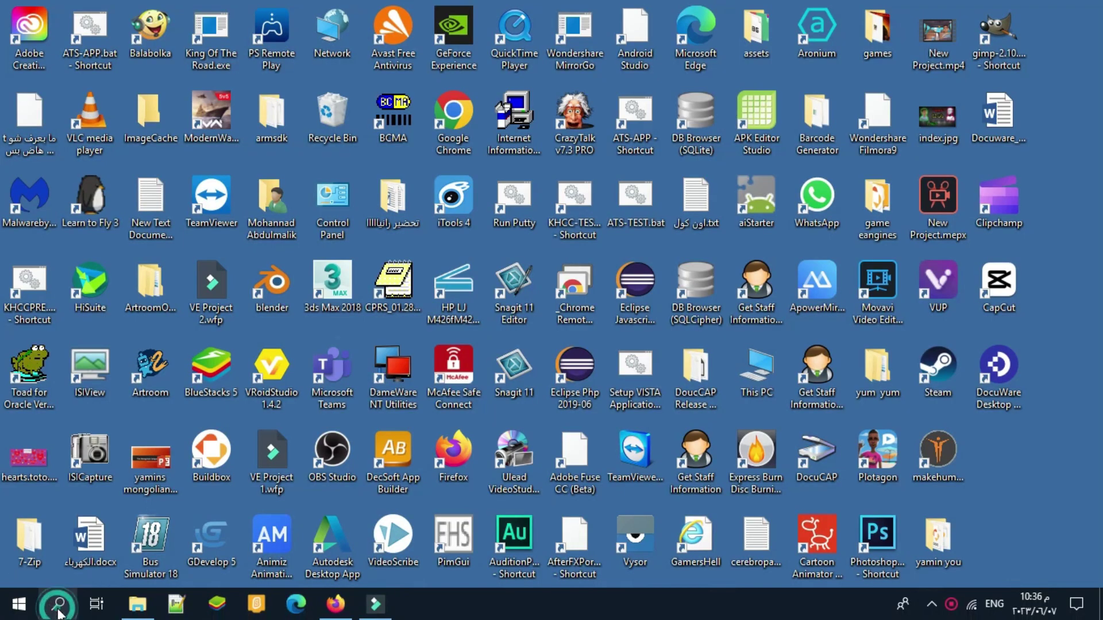
Launch PowerPoint 2013 from Start search and create a new blank presentation.
click(60, 613)
text(p)
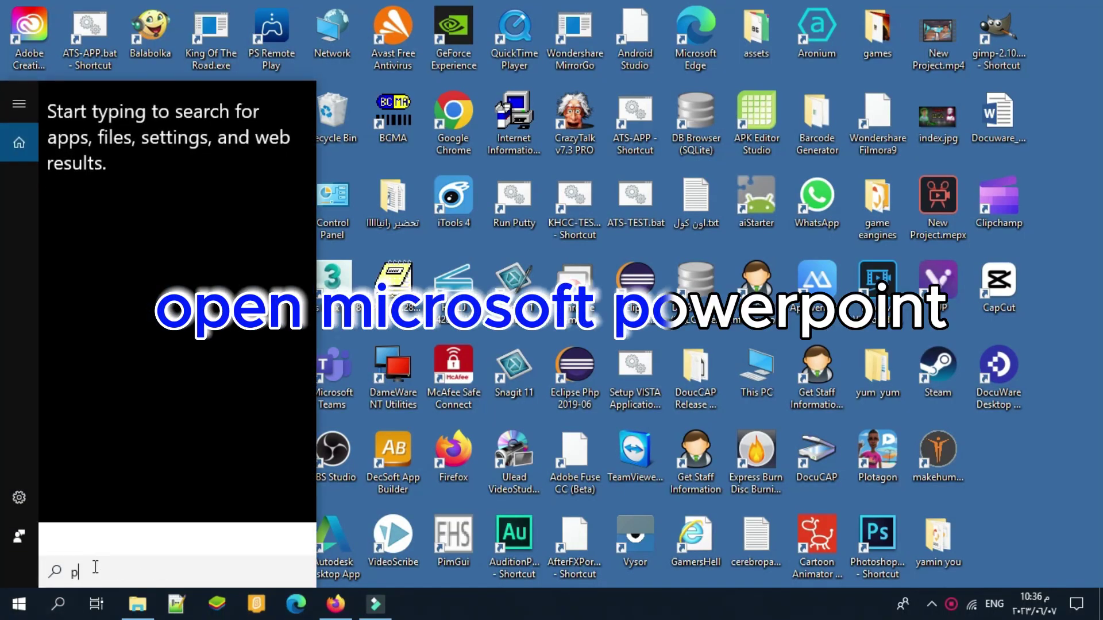
text(o)
click(154, 178)
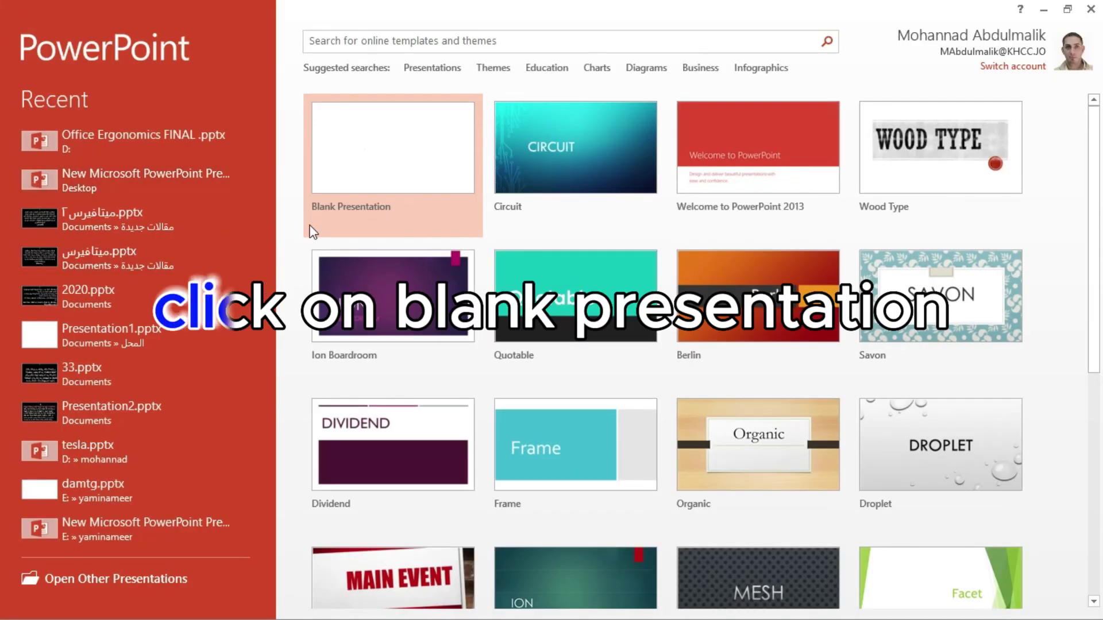
click(390, 134)
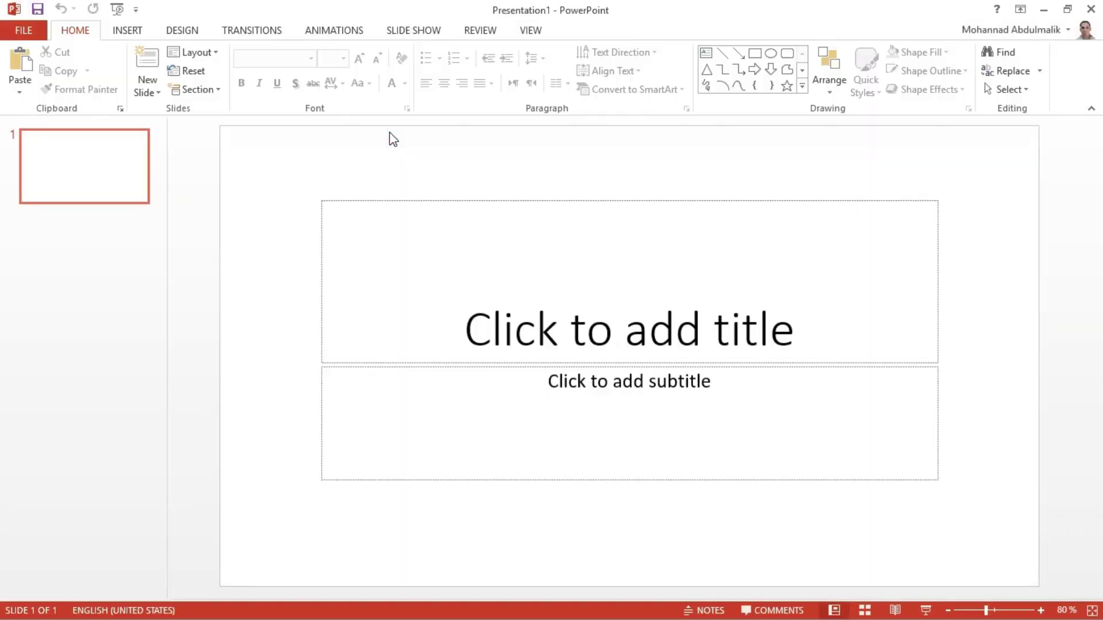
Change the first slide's layout to Blank.
right_click(130, 159)
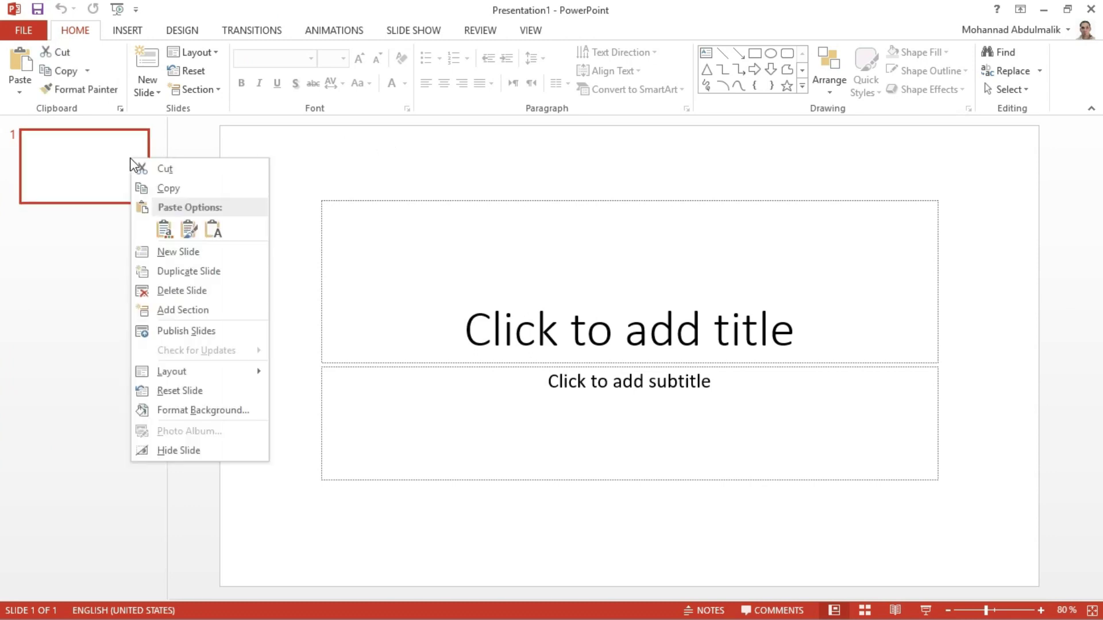
mouse_move(182, 376)
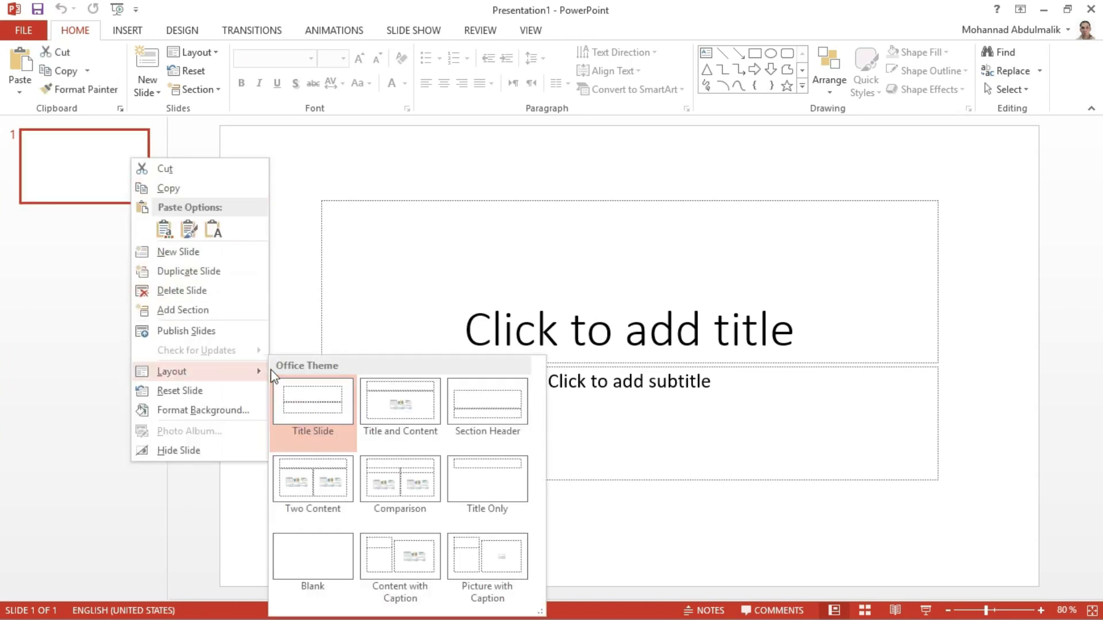
click(319, 566)
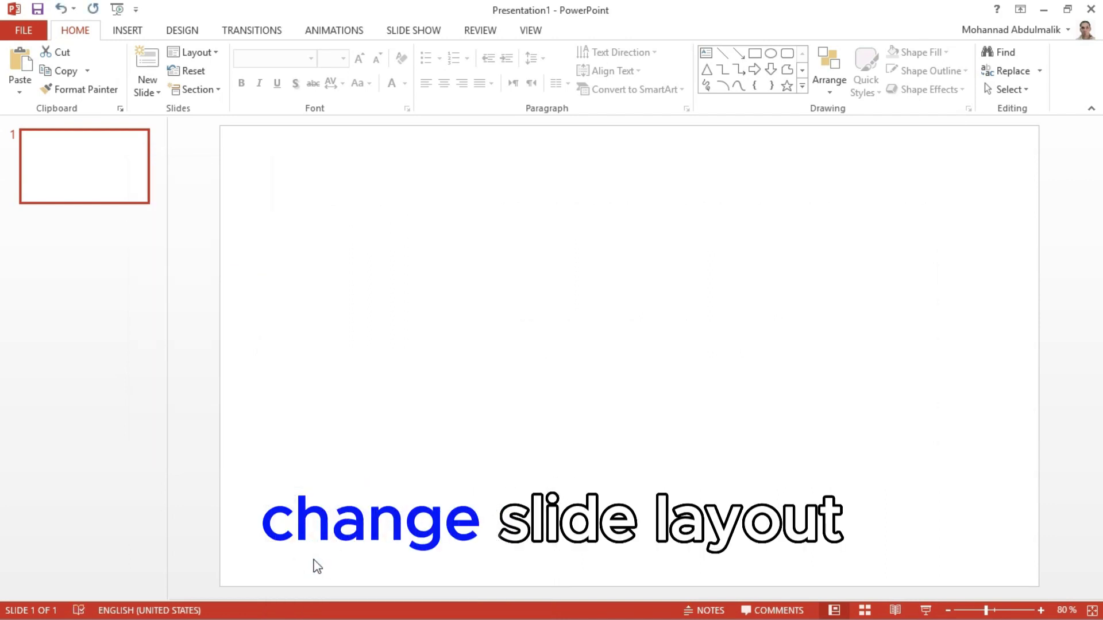
Duplicate the blank slide twice to get three slides, then select slide 1.
right_click(102, 179)
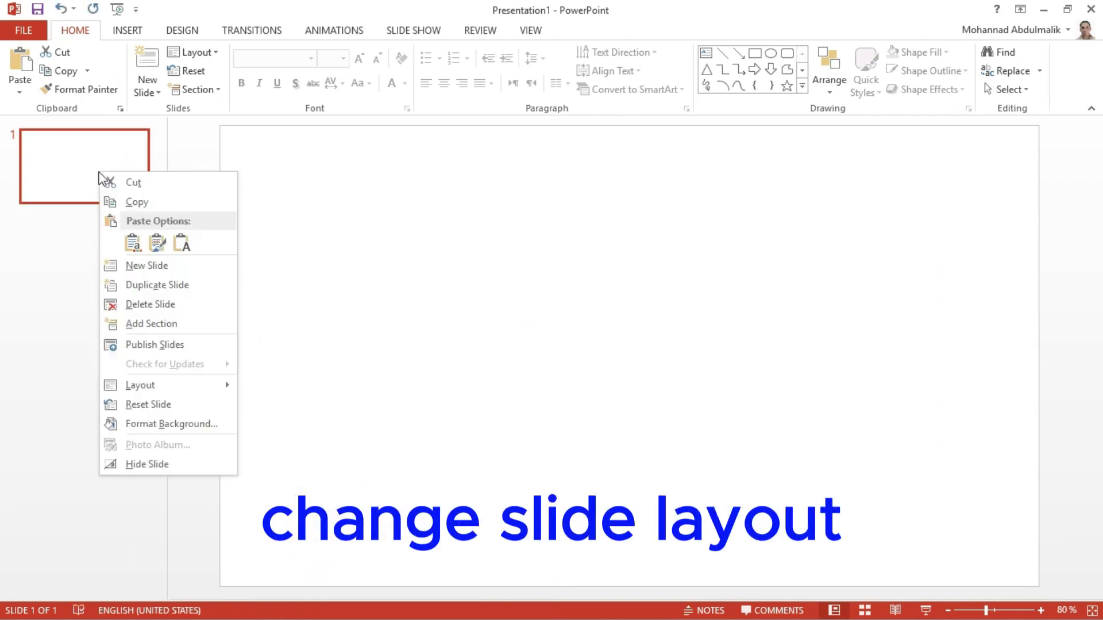
click(145, 286)
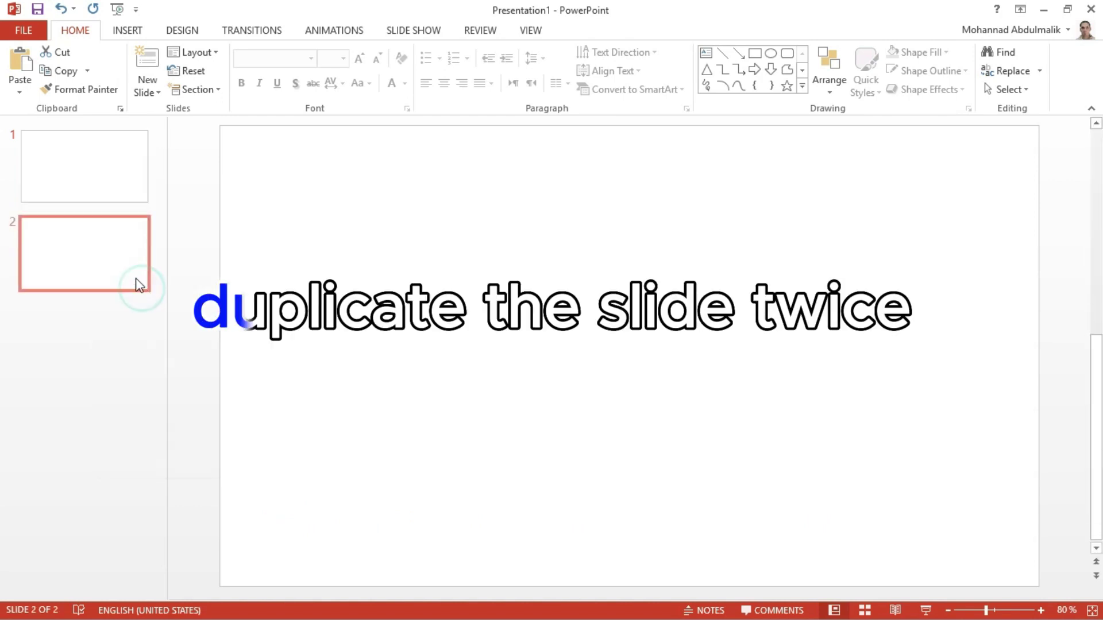
right_click(117, 246)
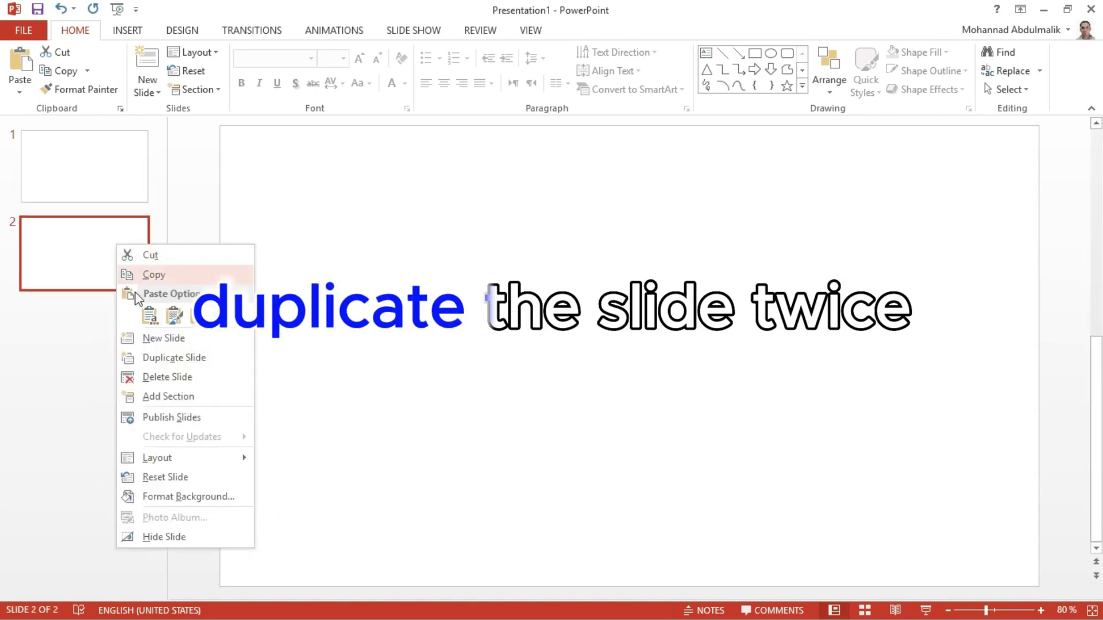
click(148, 358)
click(114, 183)
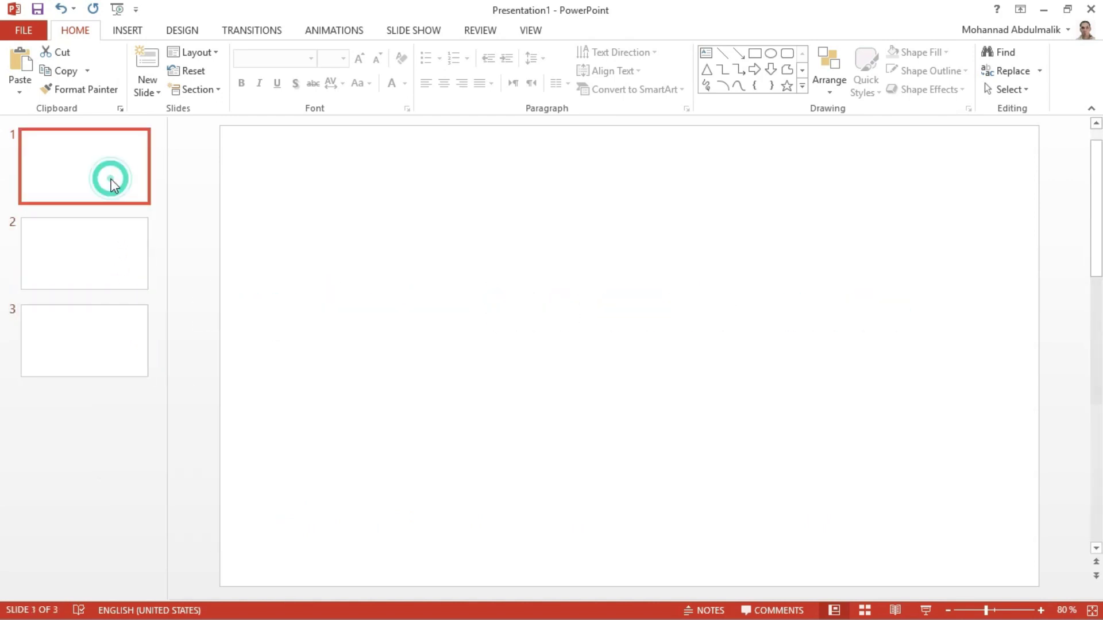
Apply the teal Design theme with white diagonal lines and confirm it on all slides.
click(189, 34)
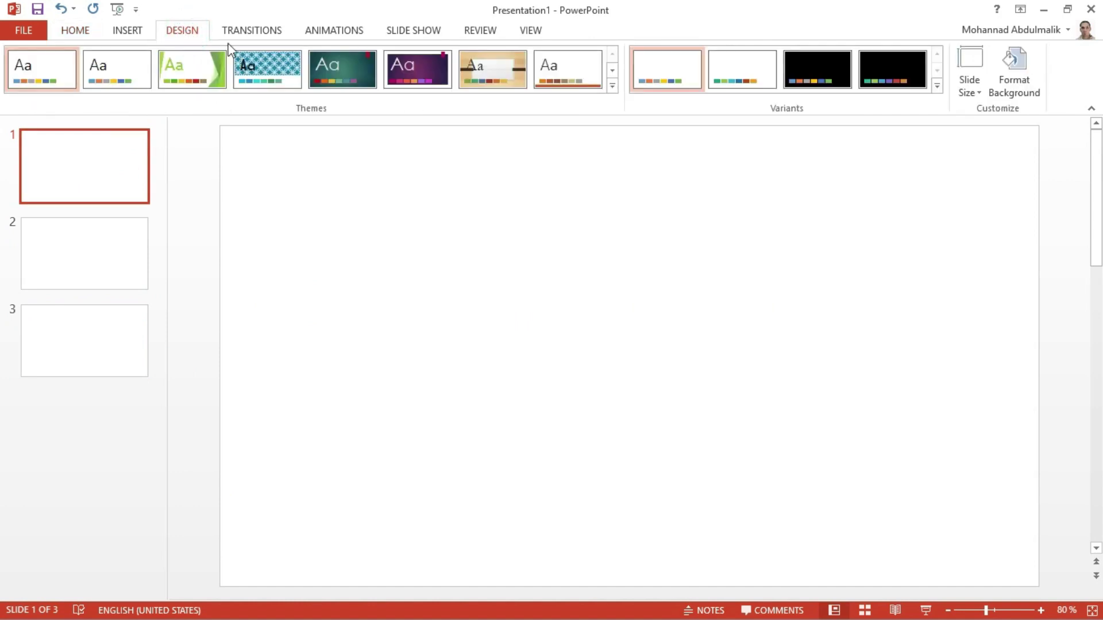
click(614, 88)
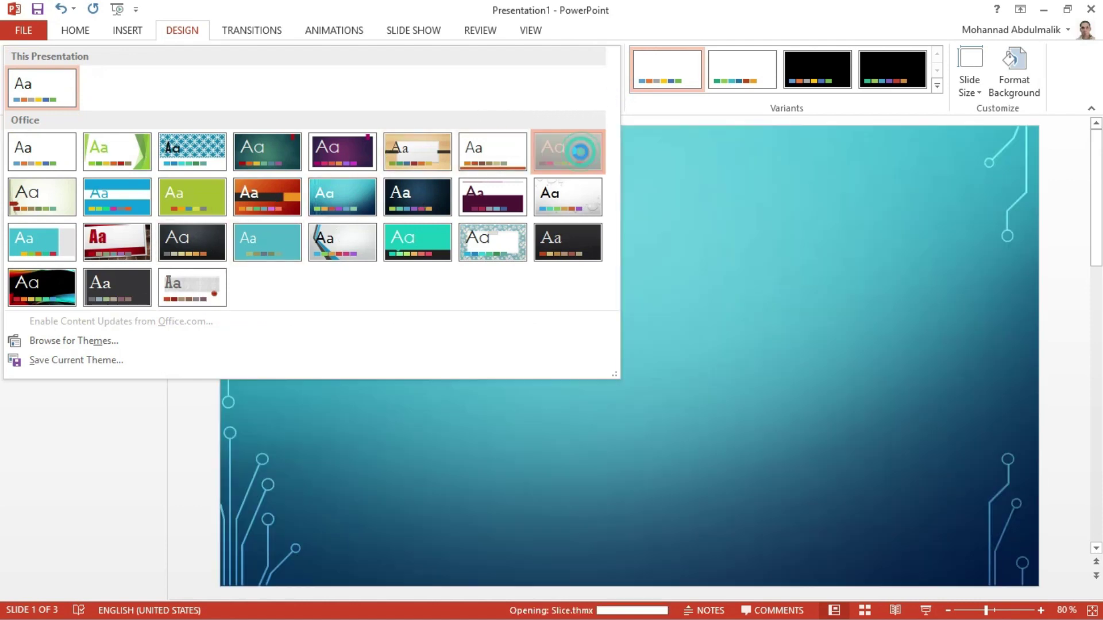
click(569, 152)
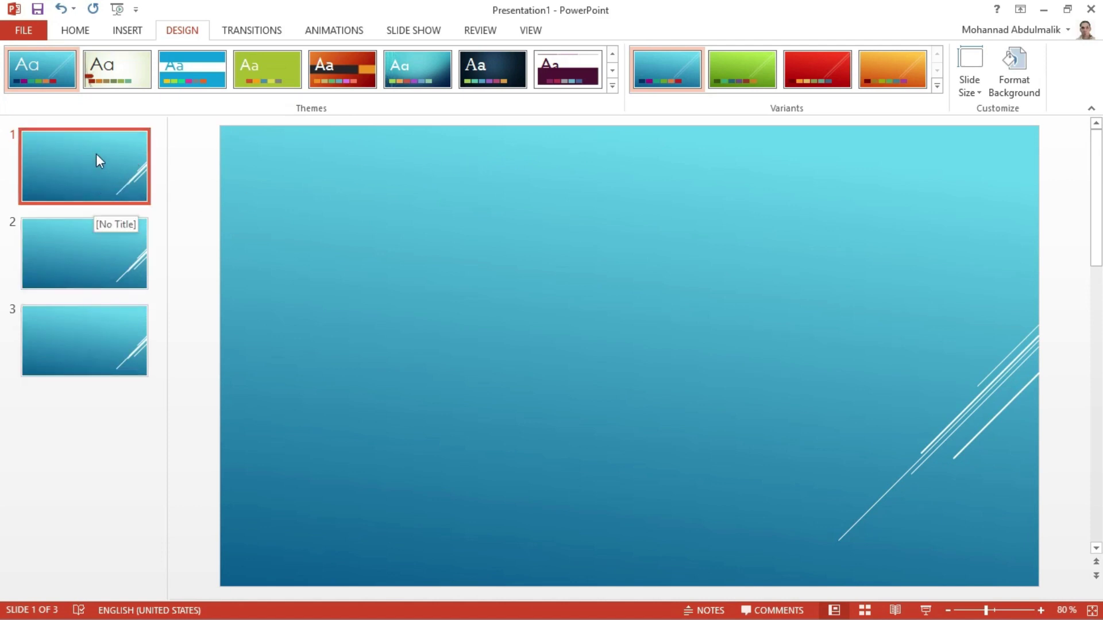
click(90, 261)
click(93, 334)
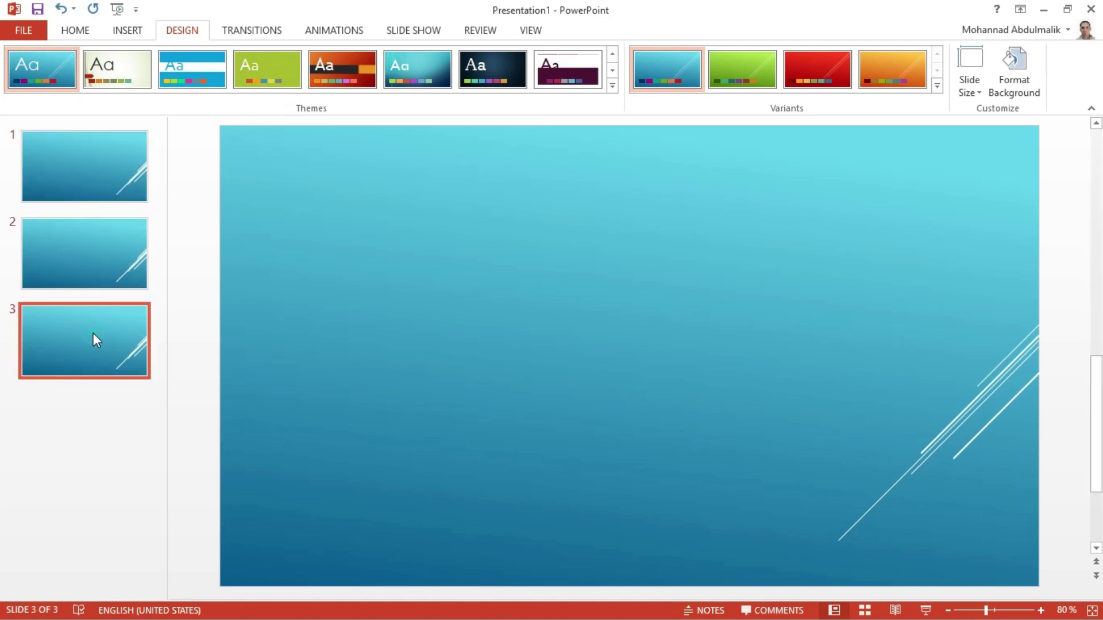
click(94, 167)
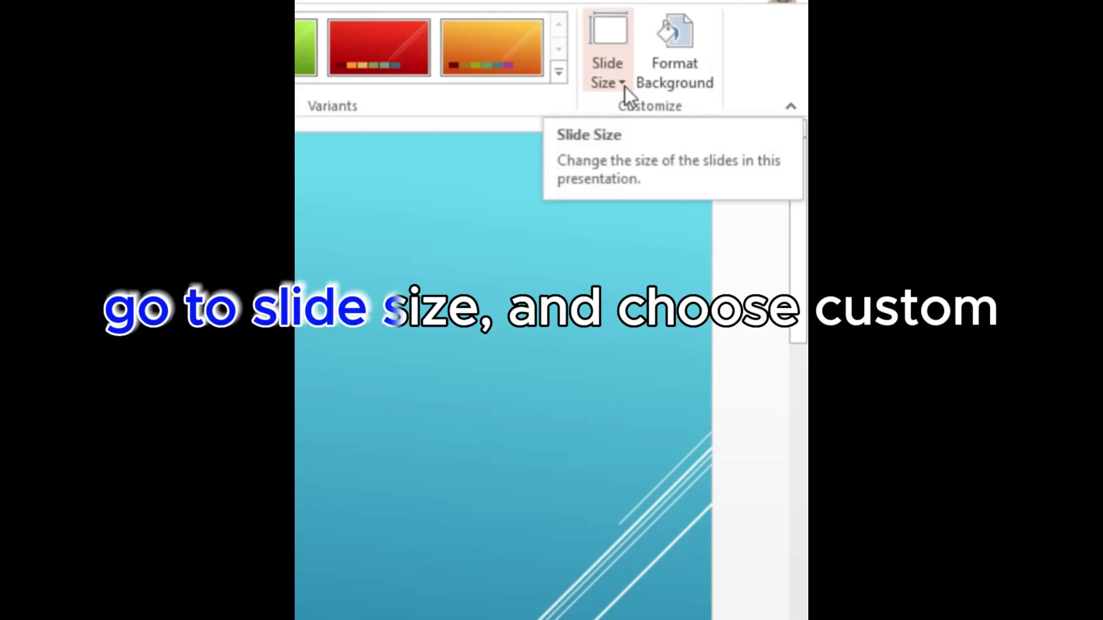
Set a custom slide size of Portrait, On-screen Show (16:9), maximizing content.
click(979, 93)
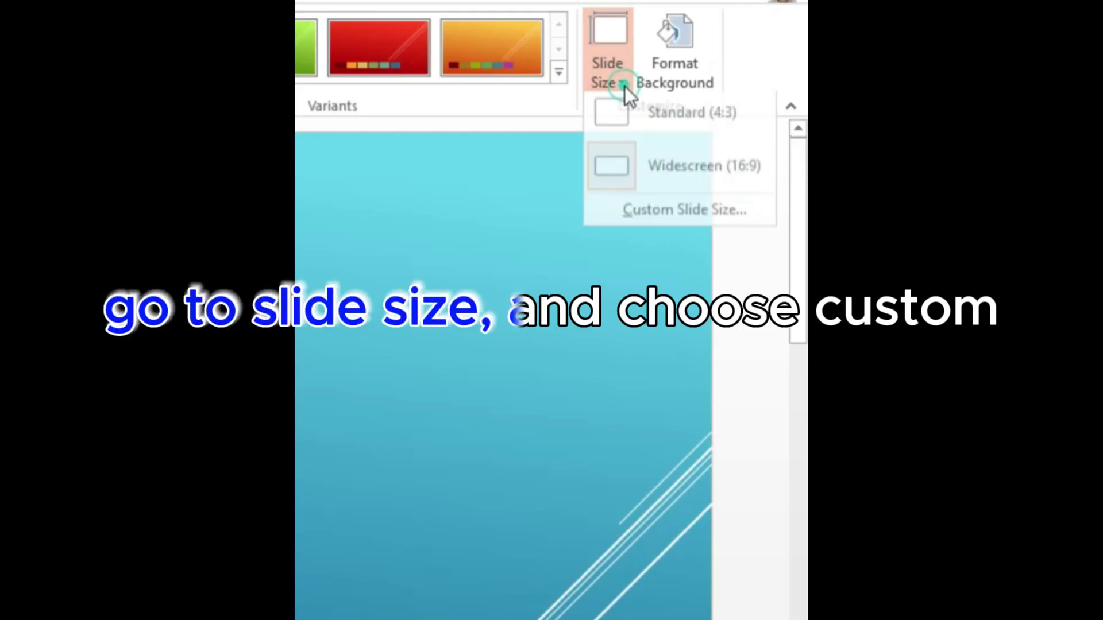
click(633, 211)
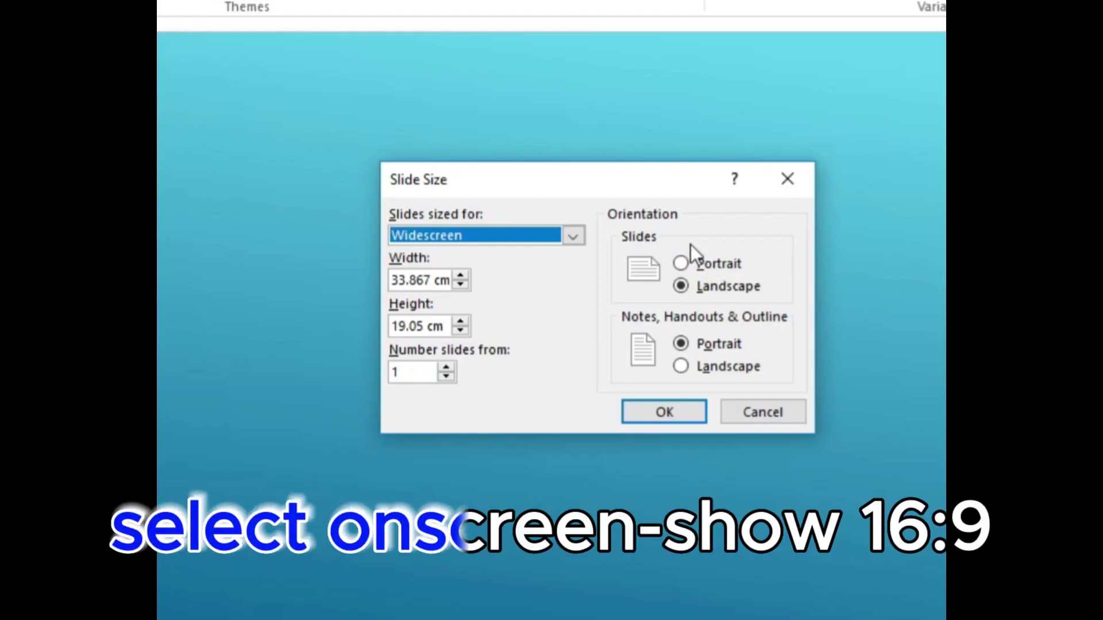
click(680, 263)
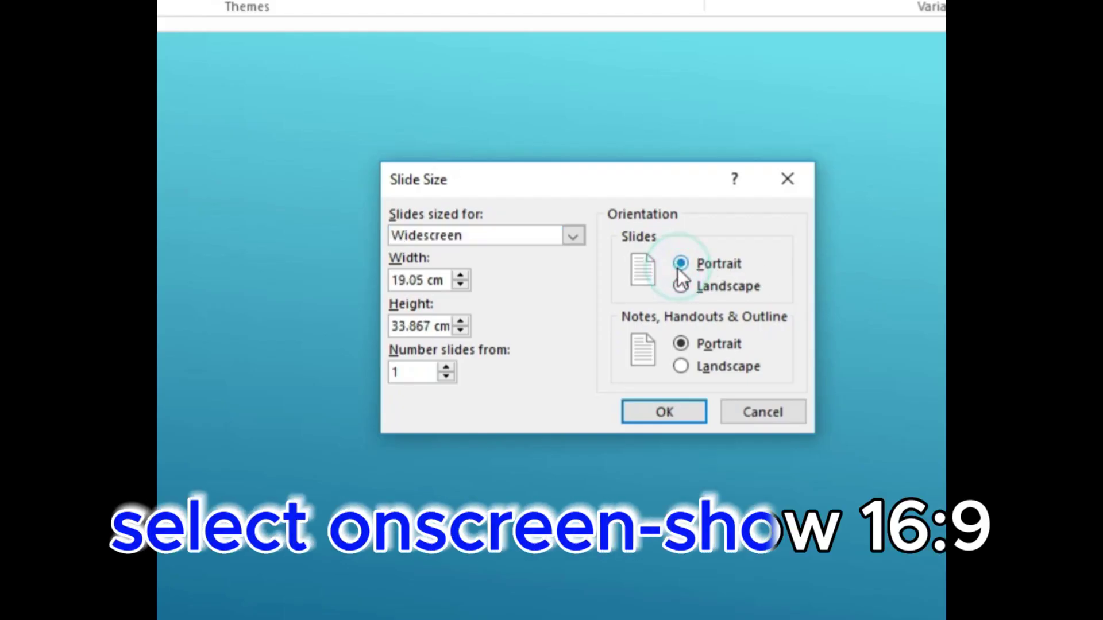
click(582, 238)
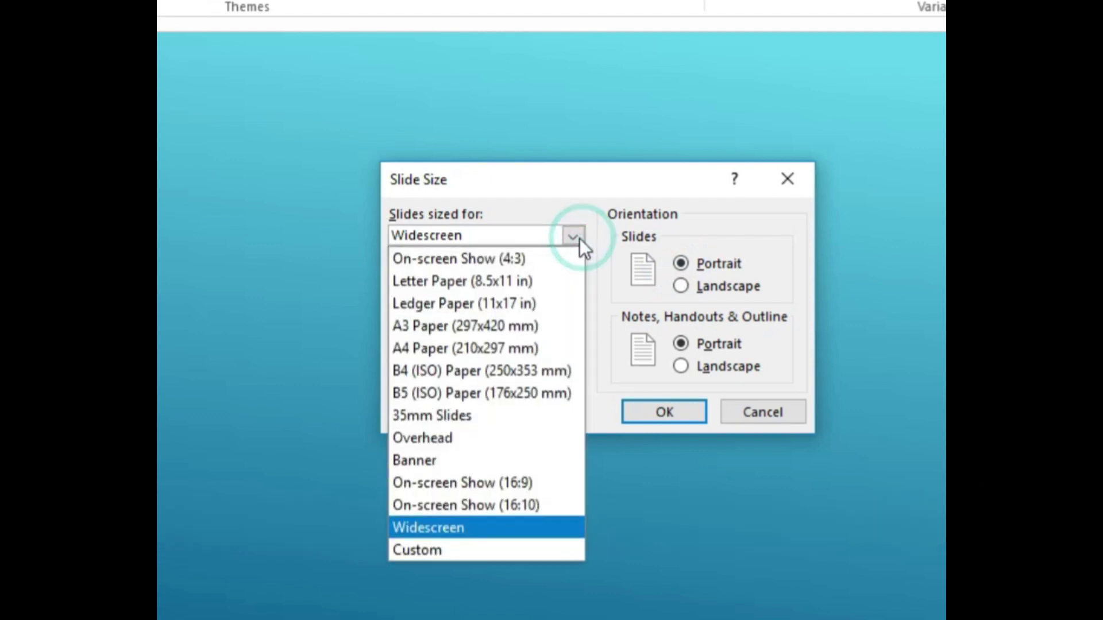
click(476, 484)
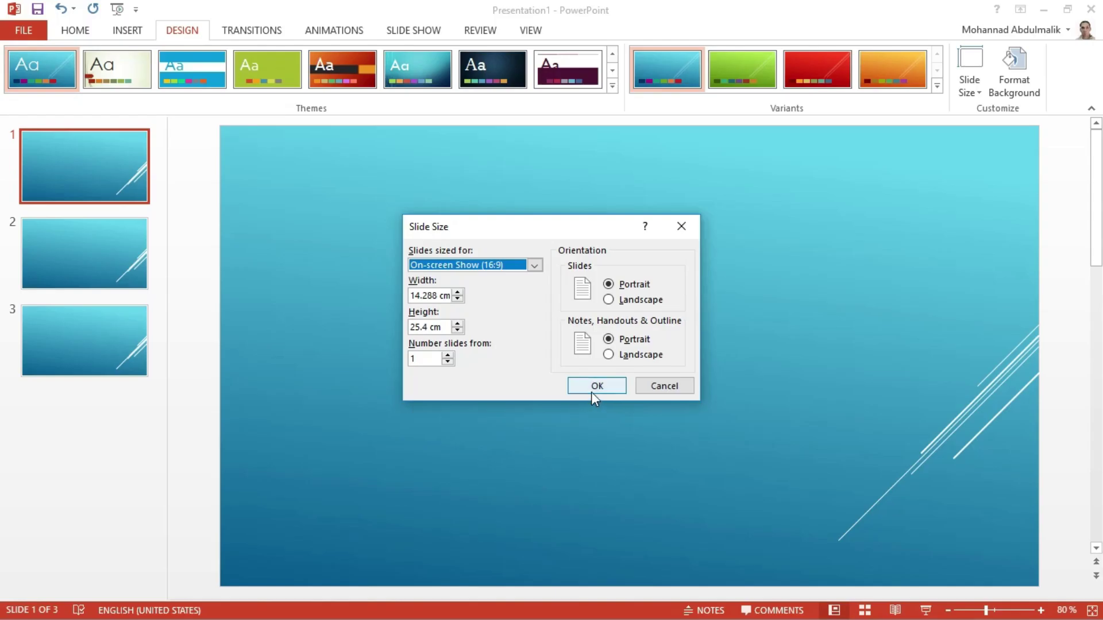
click(664, 412)
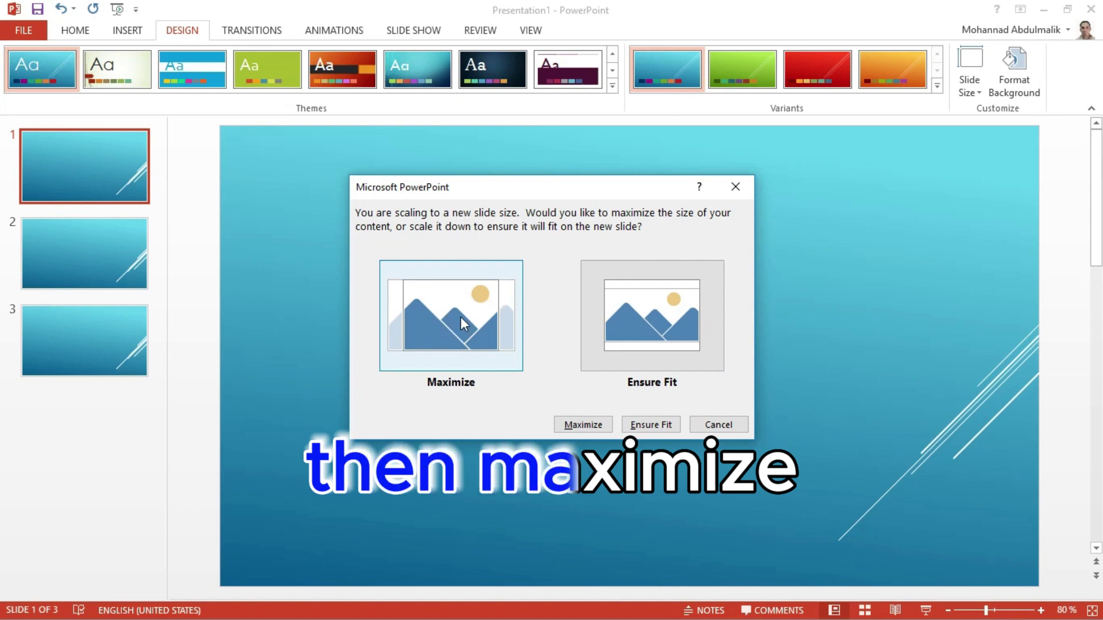
click(460, 316)
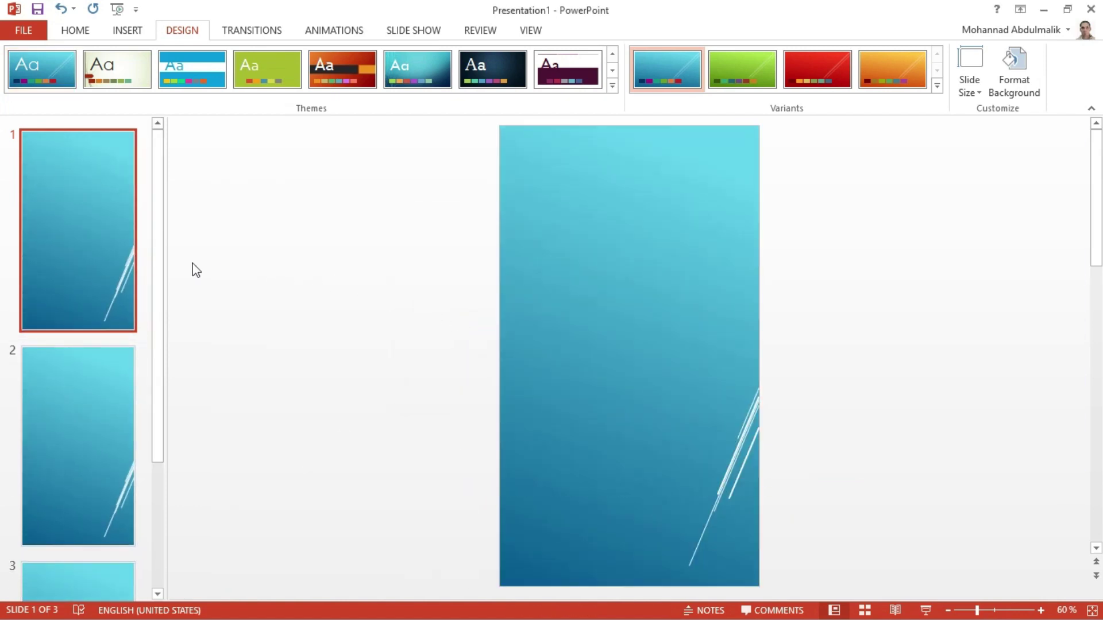
click(107, 359)
click(105, 569)
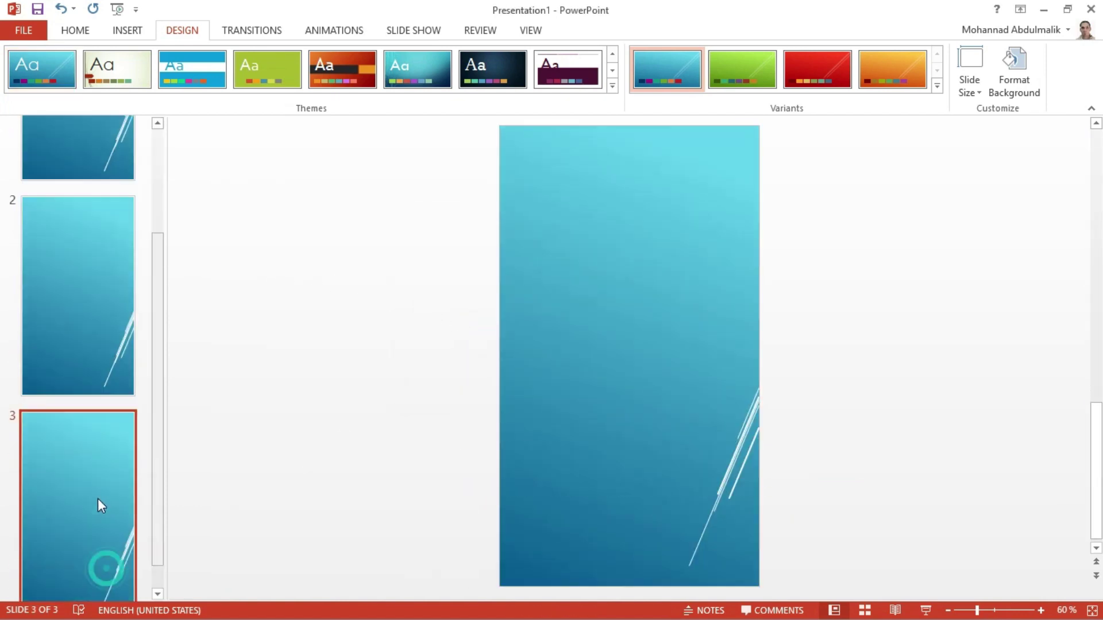
scroll(78, 256, up, 3)
Ask ChatGPT to 'write for me 3 short information about random animals'.
click(80, 239)
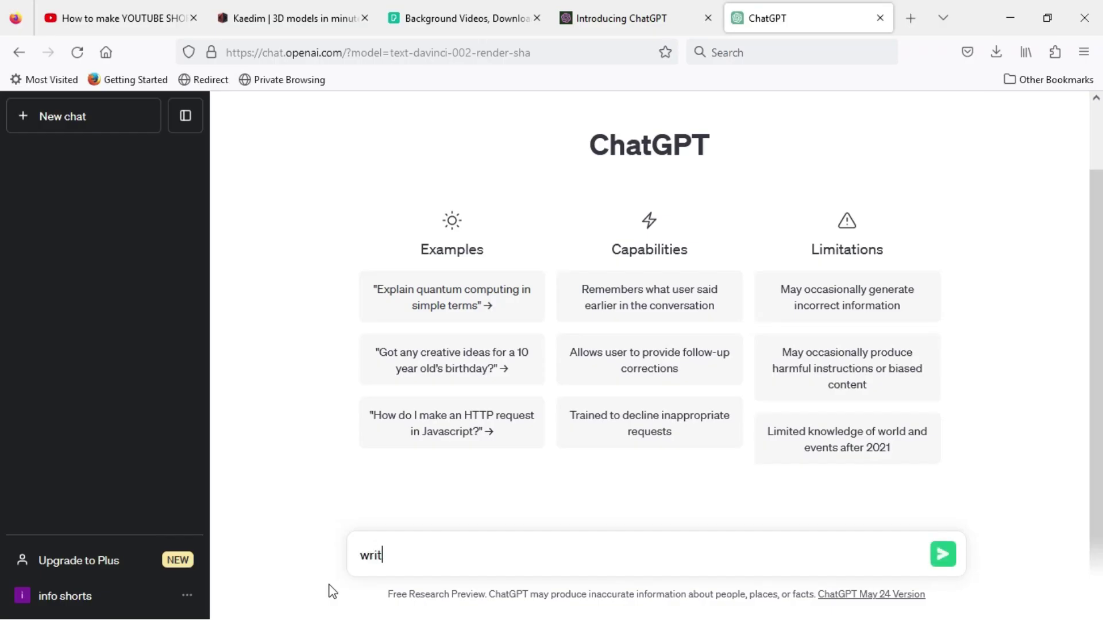
text(for)
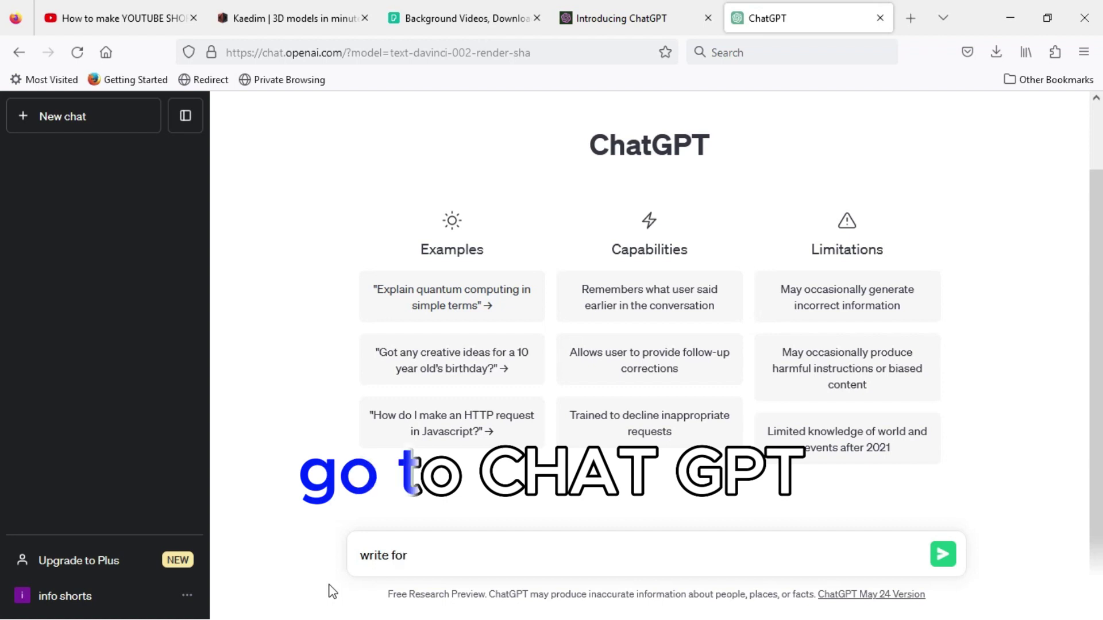
text( me 3 short information abou)
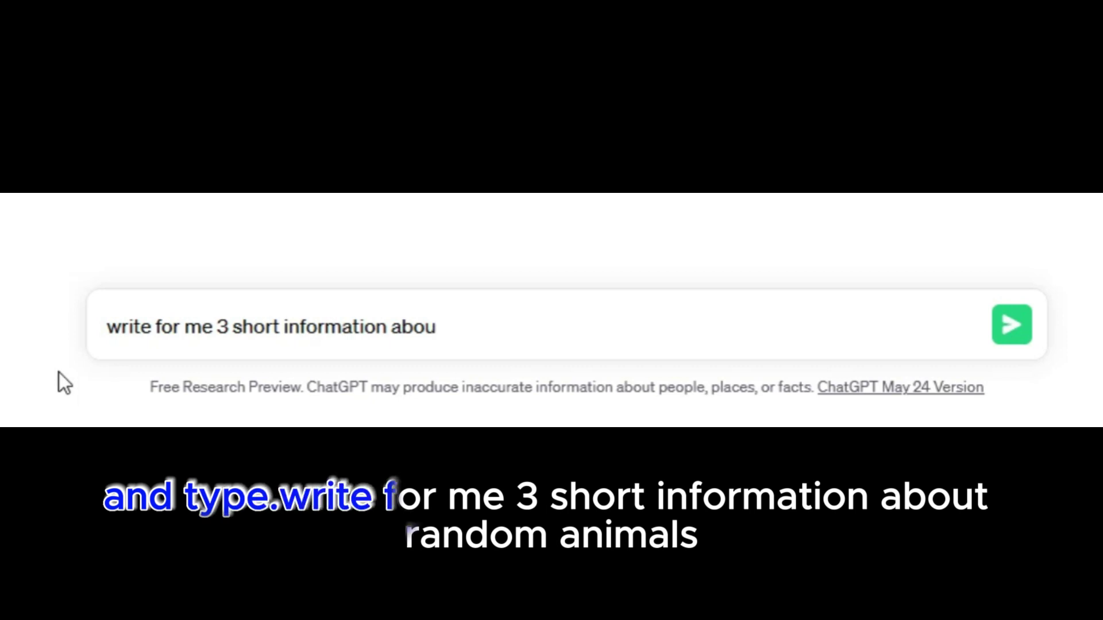
text(t random animals)
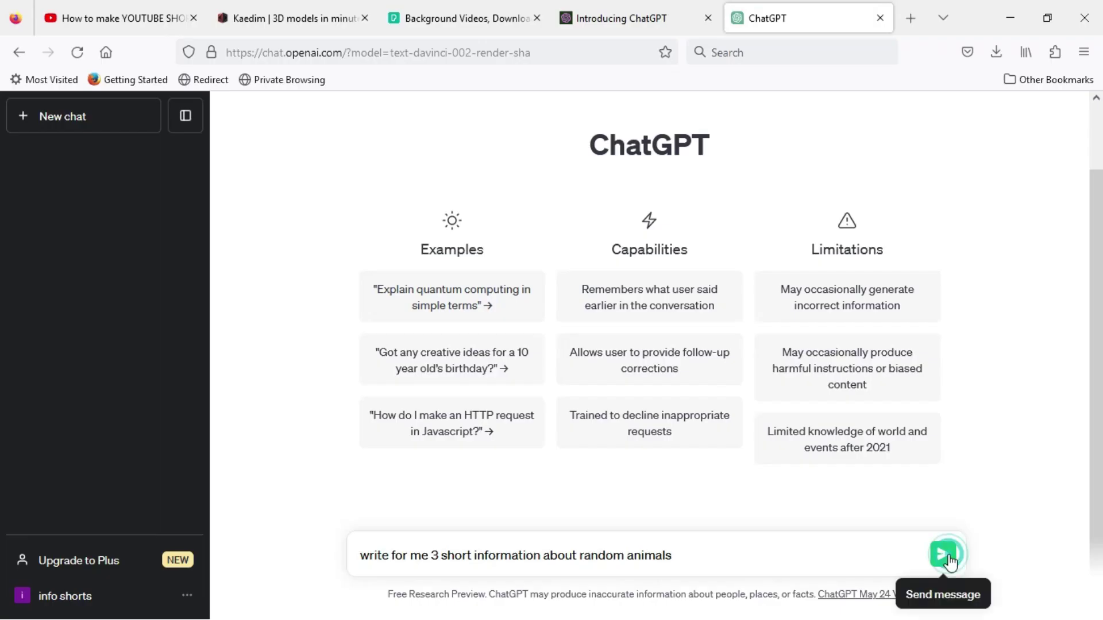
click(1011, 325)
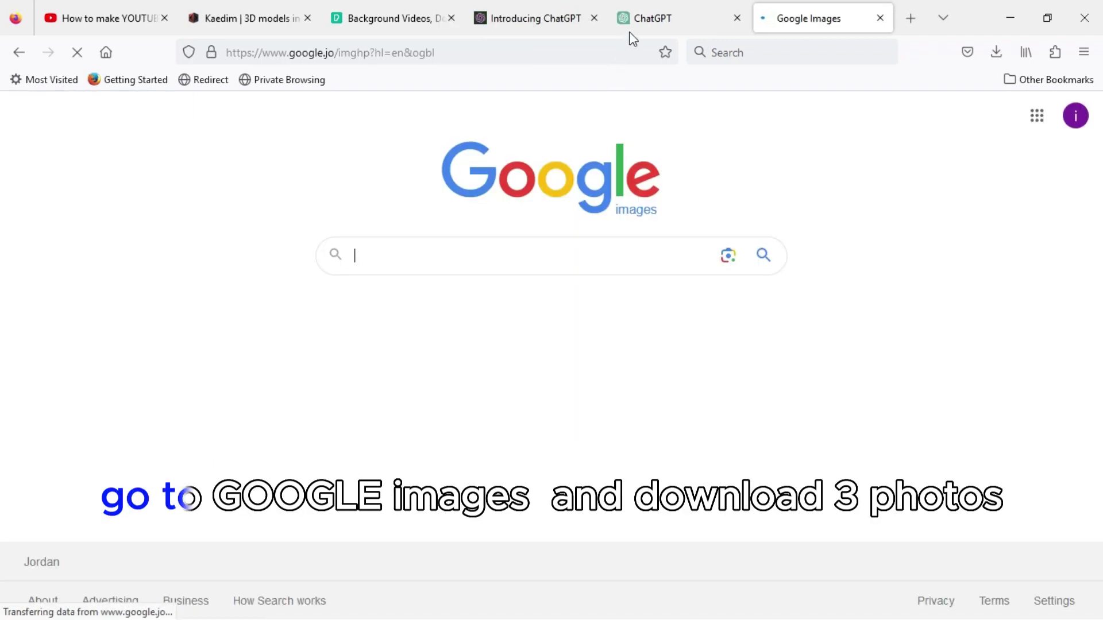
Search Google Images for 'Red Panda' taken from the ChatGPT answer.
click(649, 17)
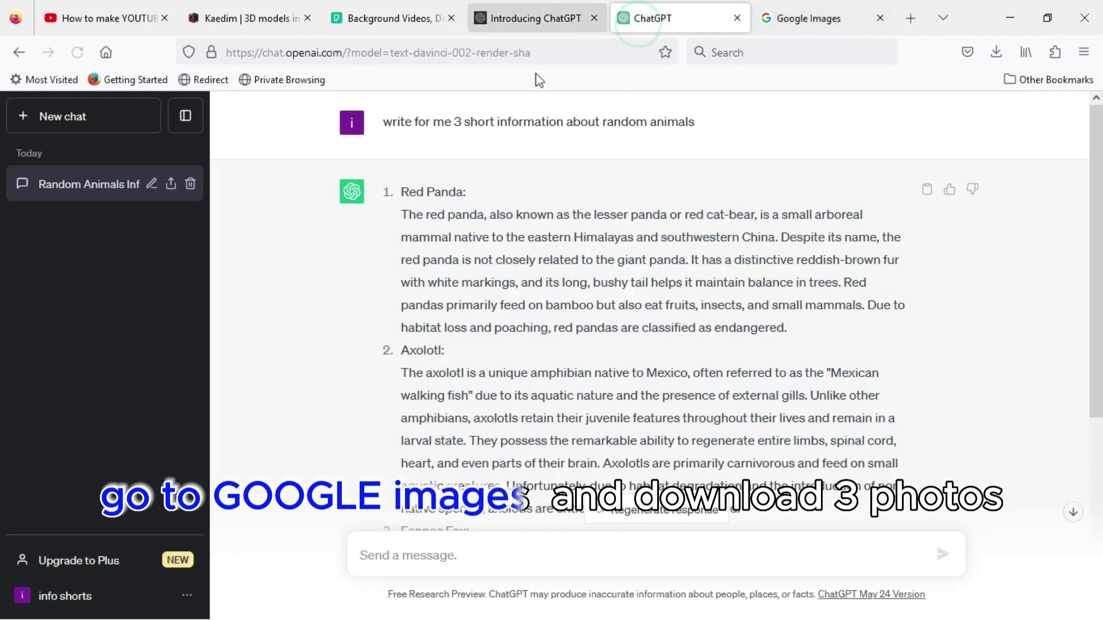
drag(462, 191, 428, 192)
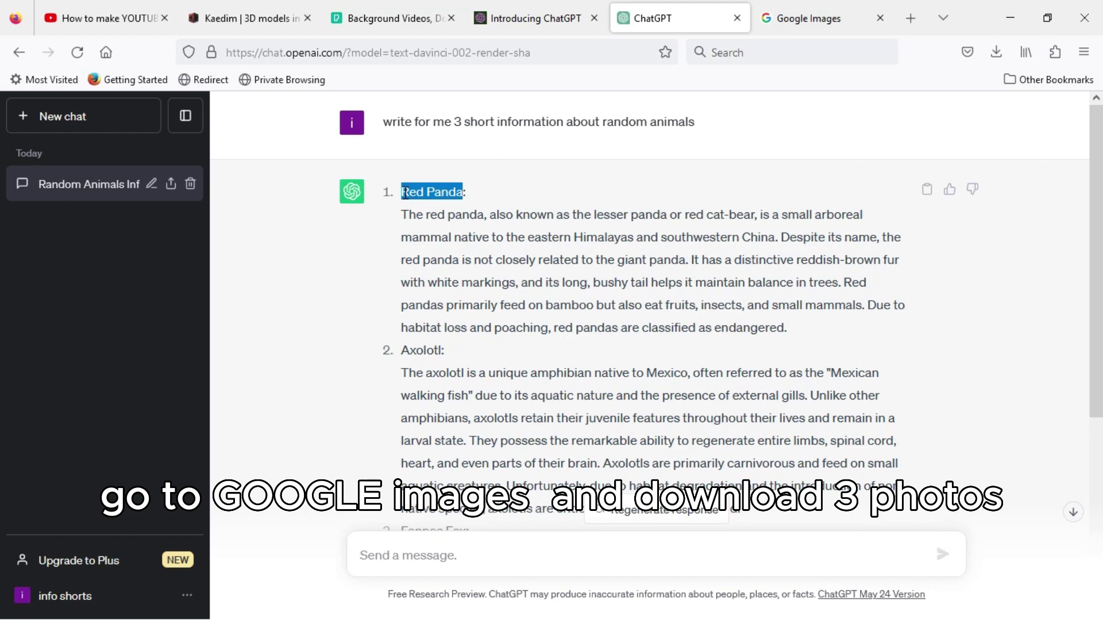
click(804, 23)
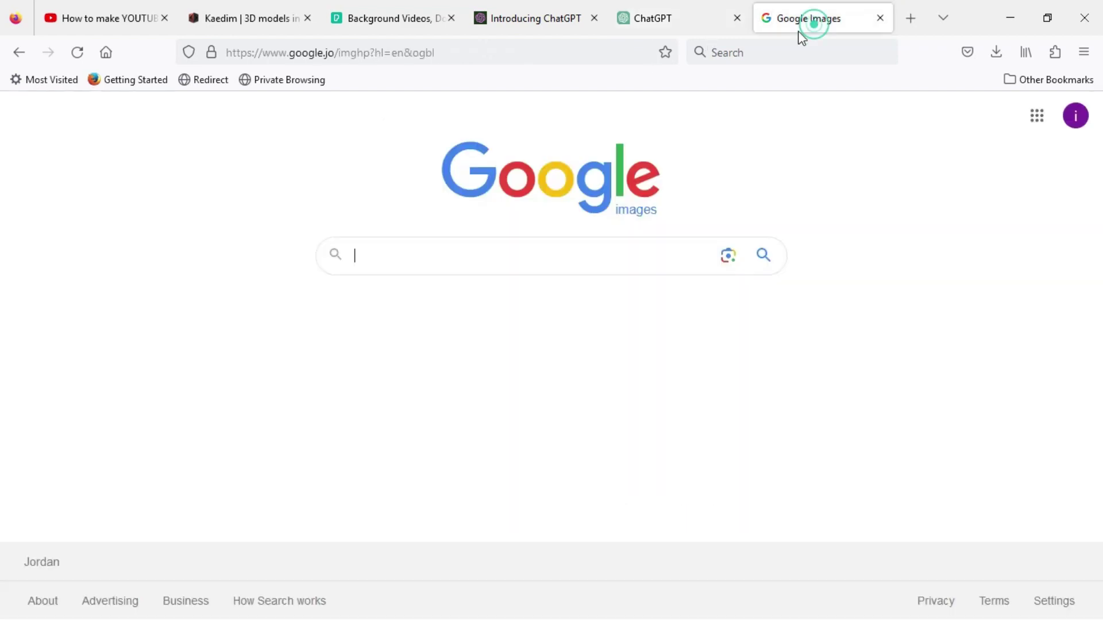
right_click(561, 248)
click(610, 372)
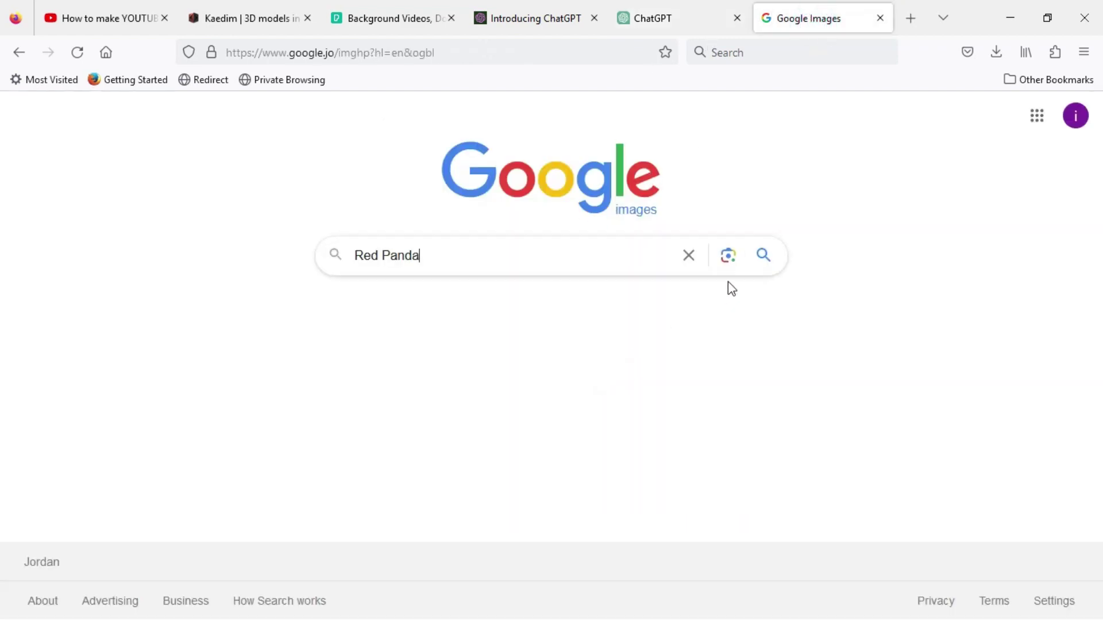
click(762, 255)
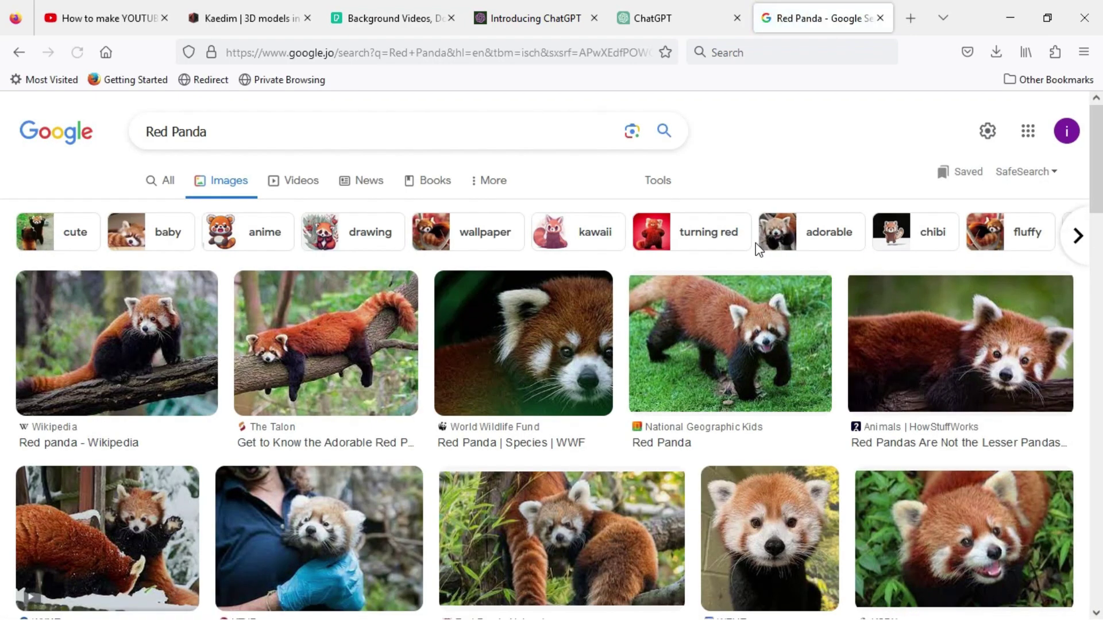
Save the Wikipedia red panda photo into the Downloads folder.
click(160, 355)
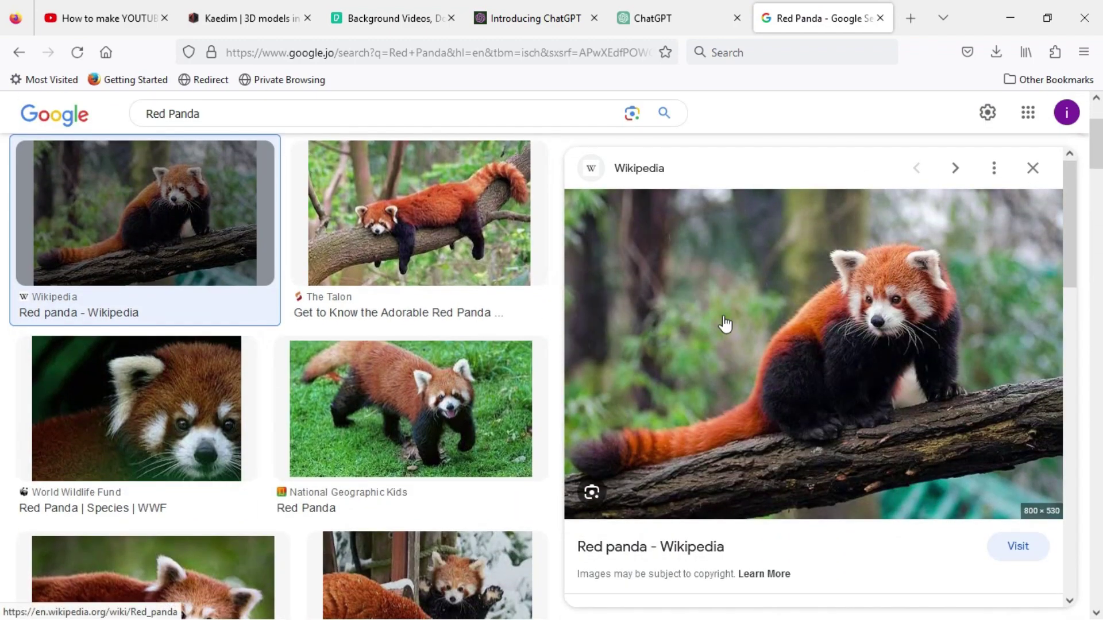
right_click(722, 315)
click(781, 198)
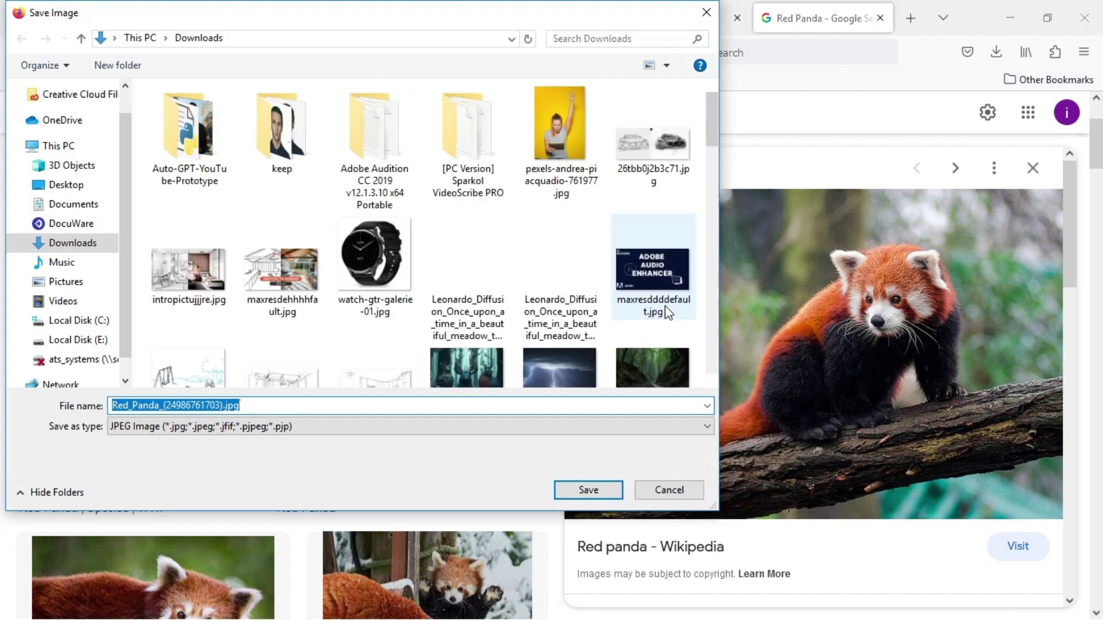
click(588, 491)
click(648, 22)
Search Google Images for 'Axolotl' and save the first axolotl photo to Downloads.
double_click(425, 353)
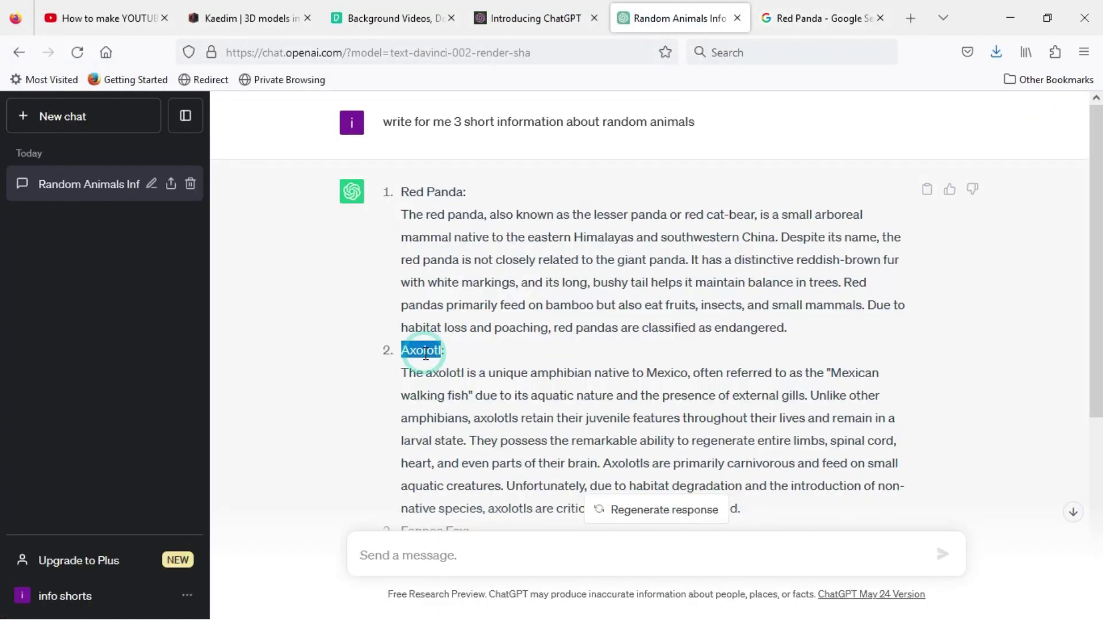
key(ctrl+c)
click(805, 23)
drag(190, 114, 99, 113)
key(ctrl+v)
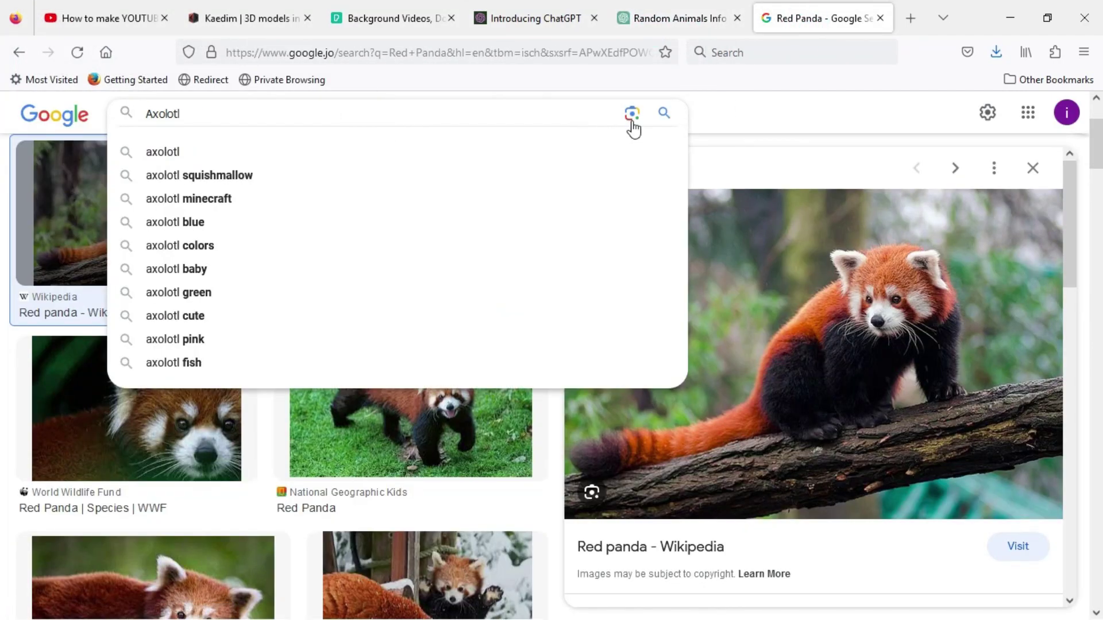
click(669, 115)
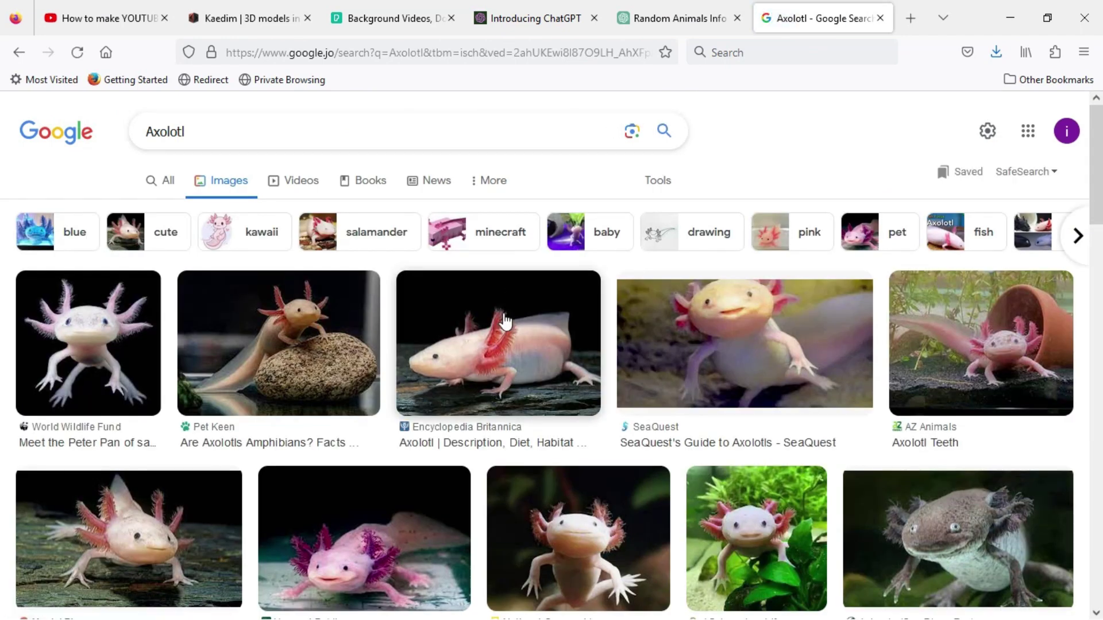
click(92, 324)
right_click(769, 255)
click(863, 450)
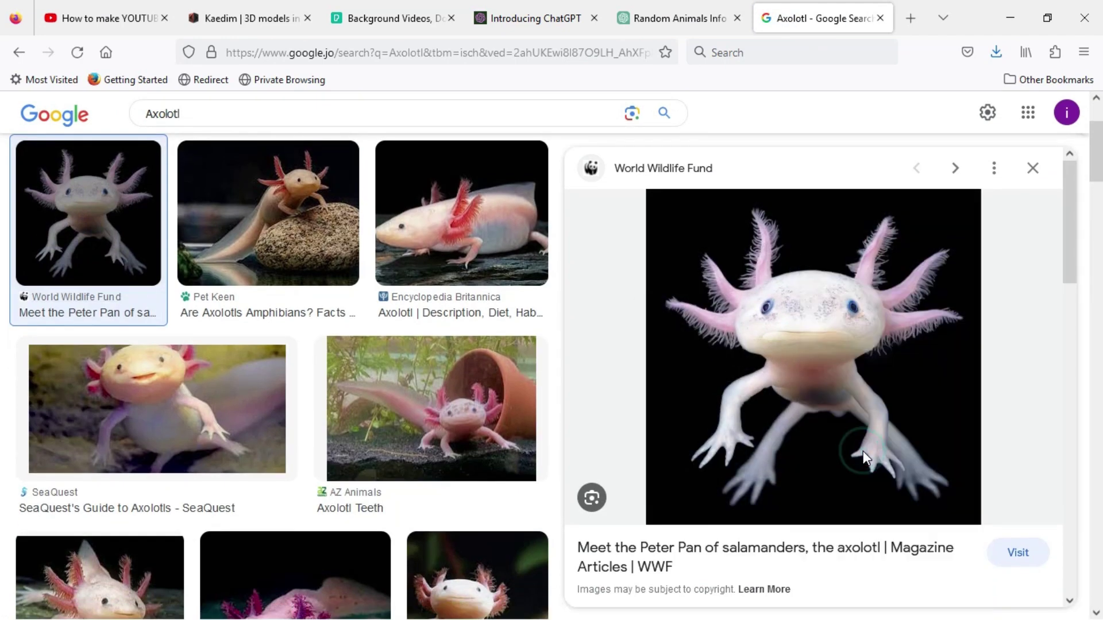
click(588, 490)
Search Google Images for 'Fennec Fox' and save the Bear Valley fennec fox photo.
click(675, 18)
scroll(446, 253, down, 3)
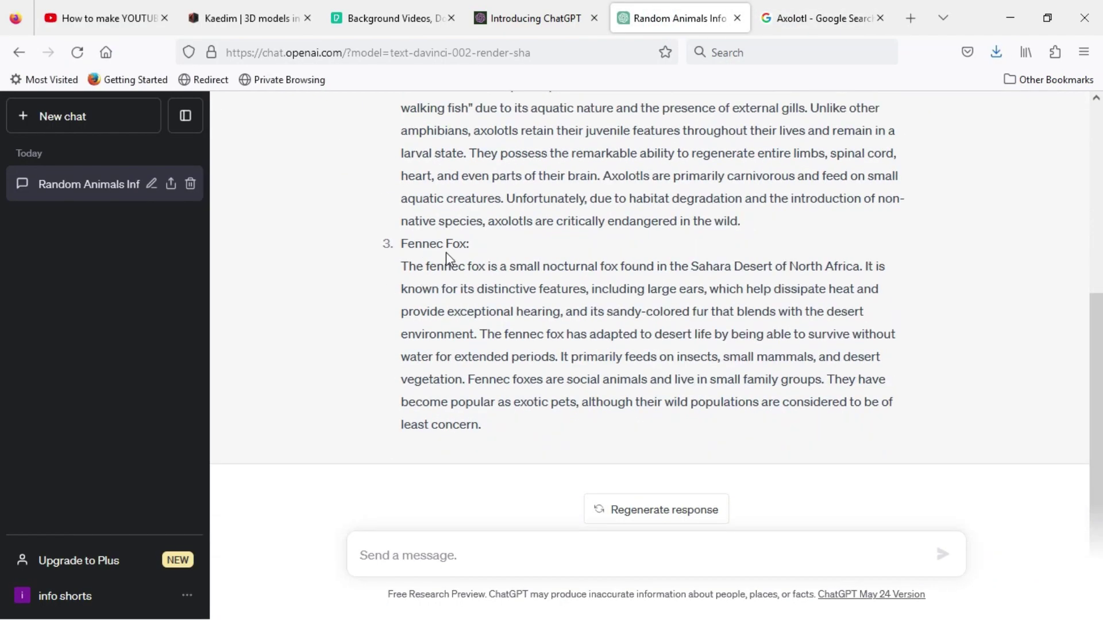
click(815, 18)
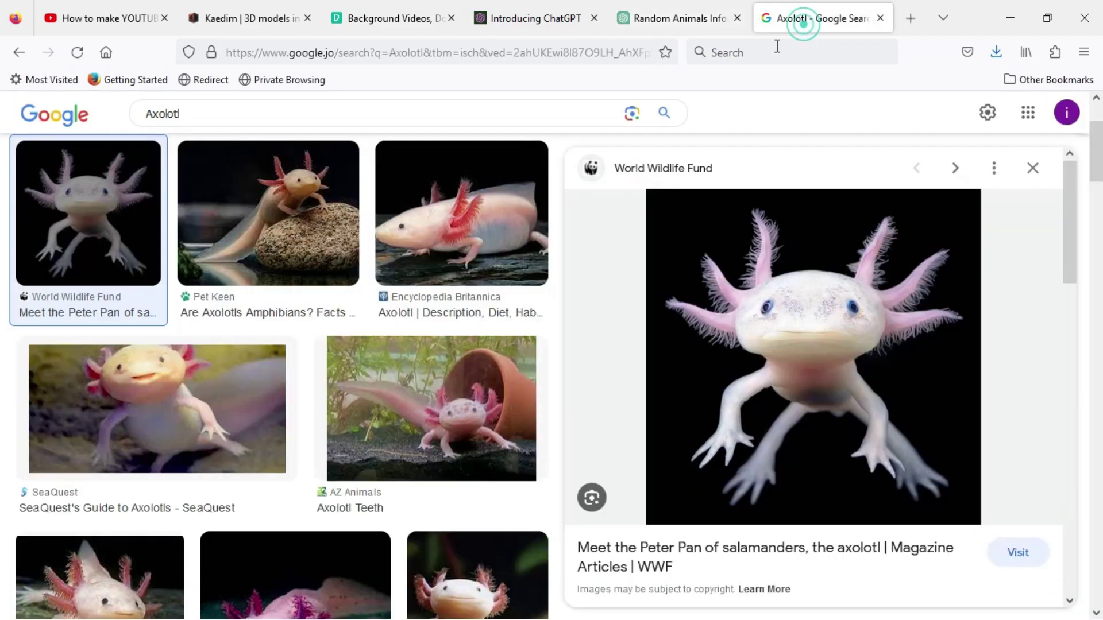
click(347, 105)
key(ctrl+a)
key(ctrl+v)
click(667, 114)
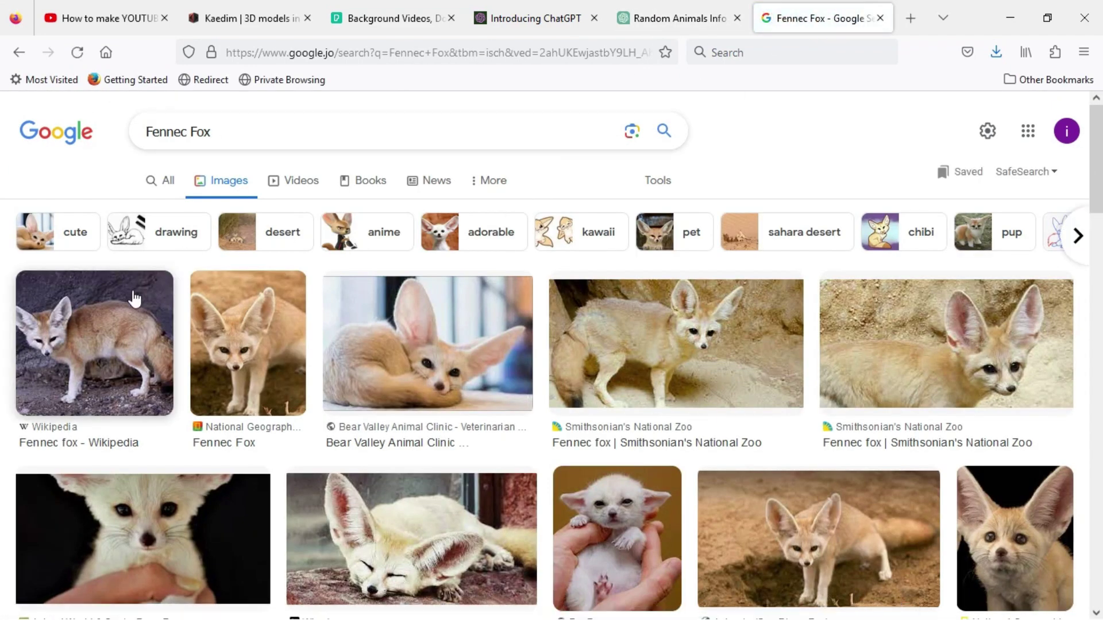
click(403, 320)
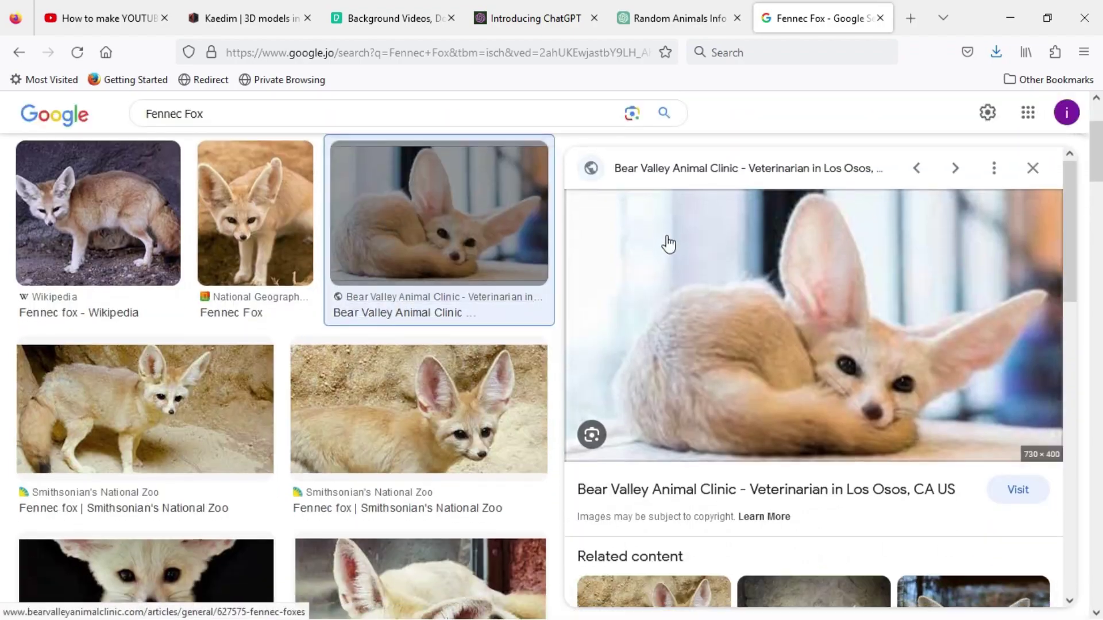
right_click(801, 305)
click(865, 450)
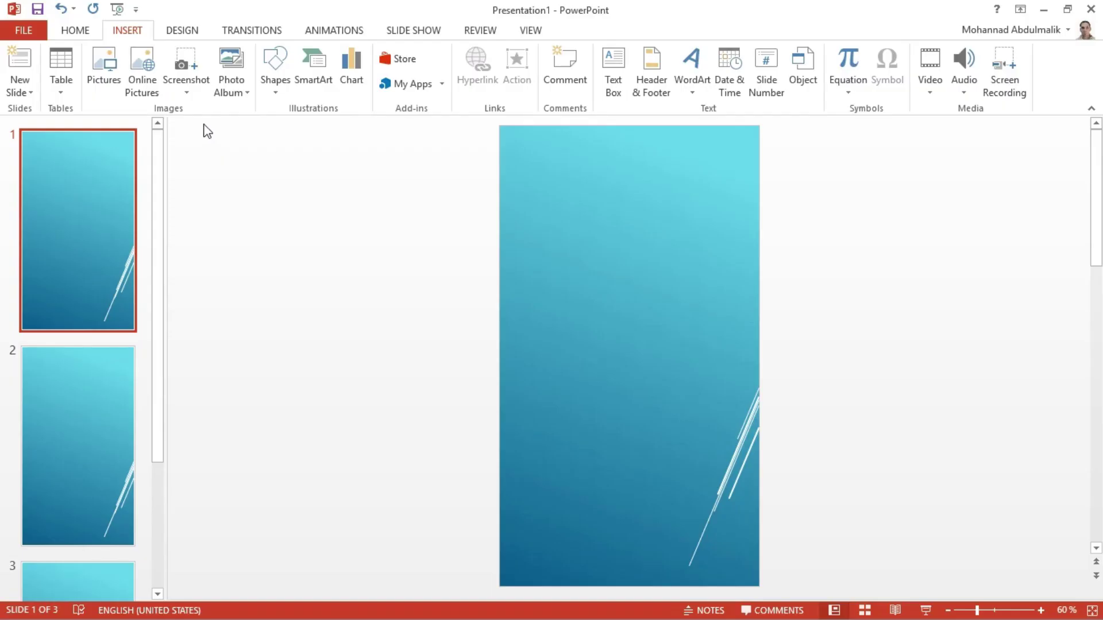
Insert the Red_Panda photo from Downloads onto slide 1.
click(115, 89)
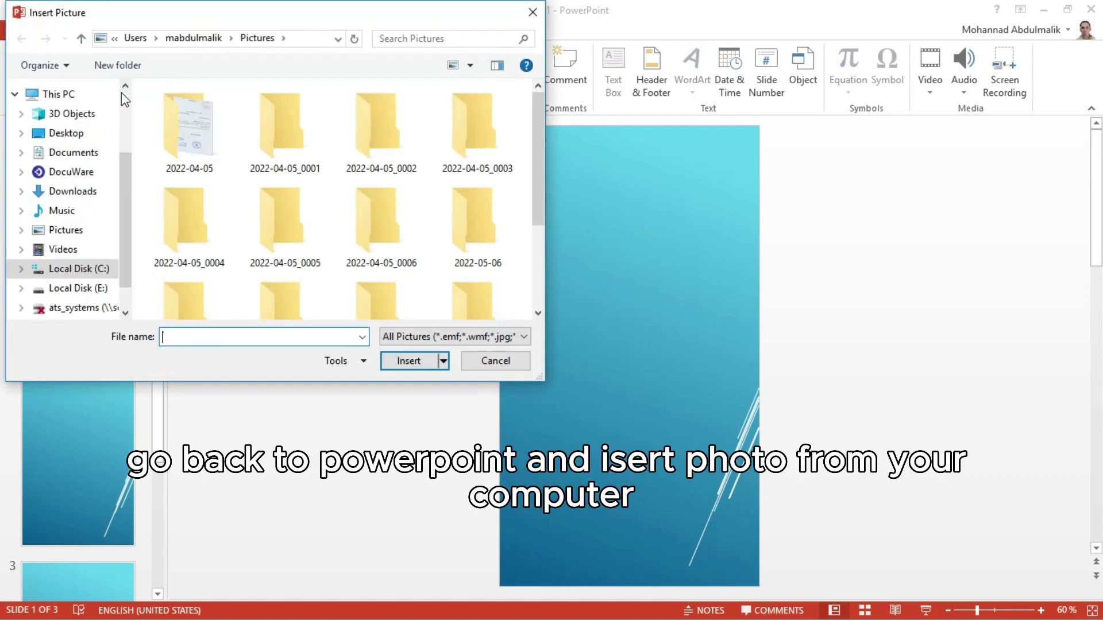
click(78, 195)
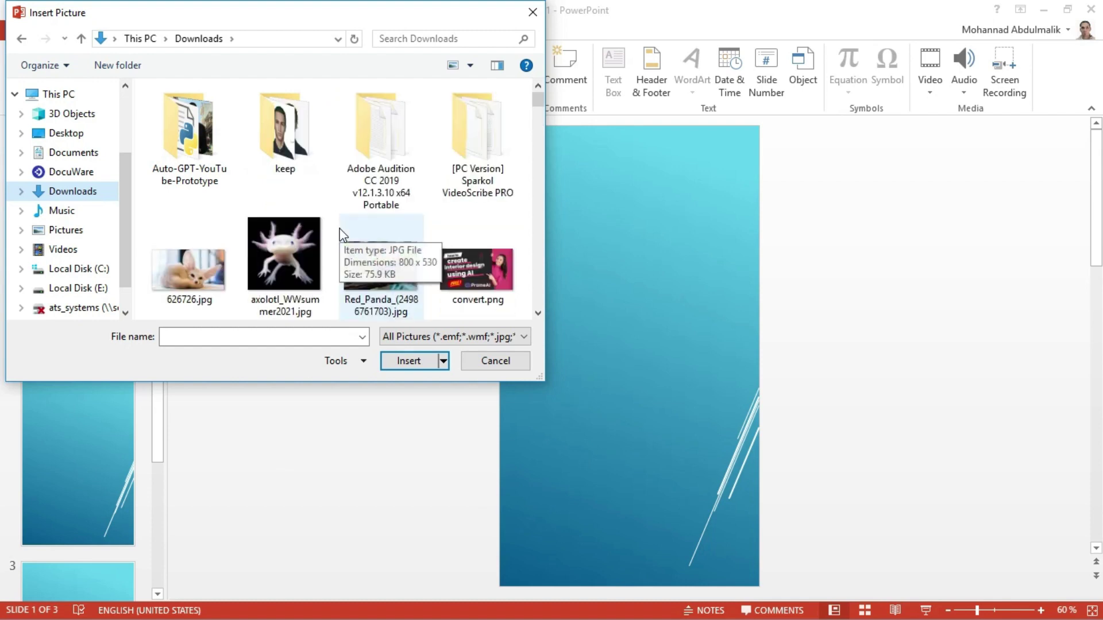
click(376, 260)
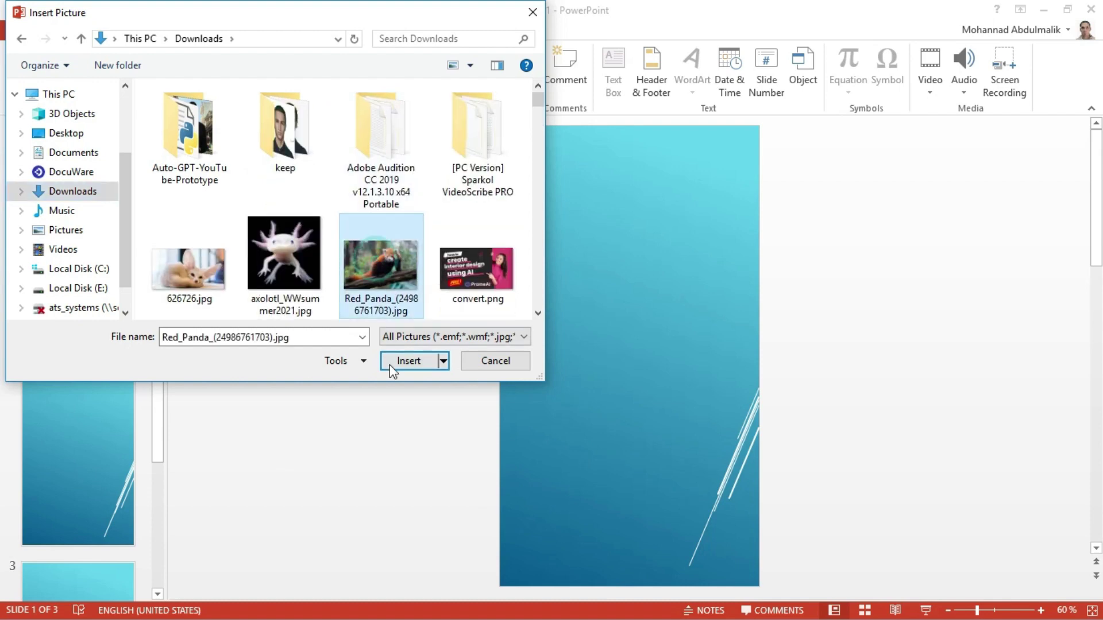
click(389, 364)
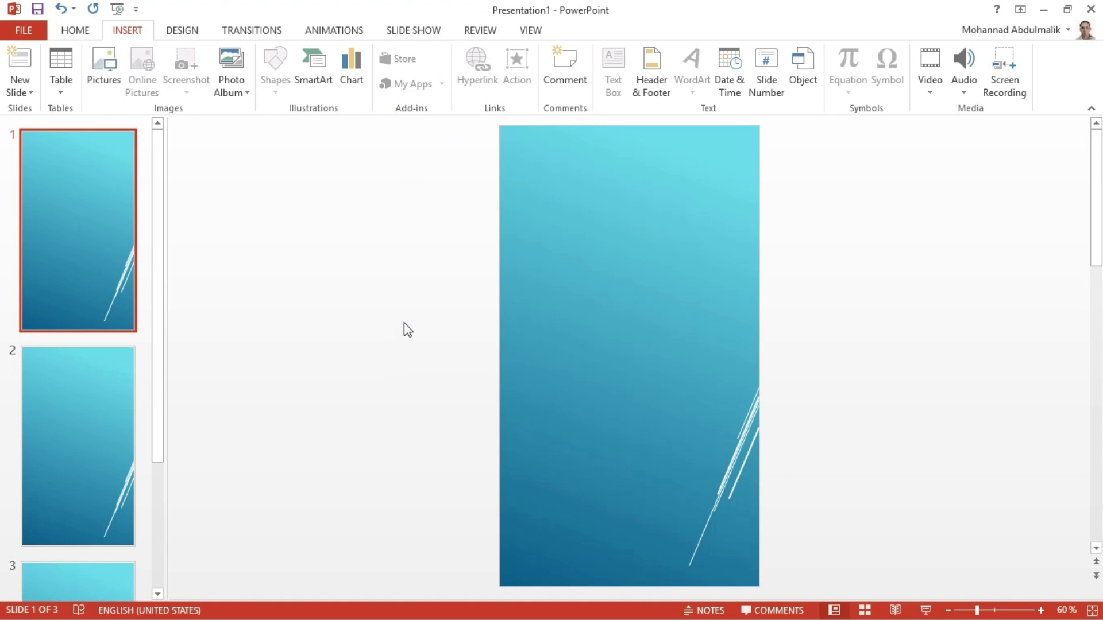
Move the red panda photo to the slide top and enlarge it to 5.81 × 8.77 cm.
drag(629, 310, 622, 137)
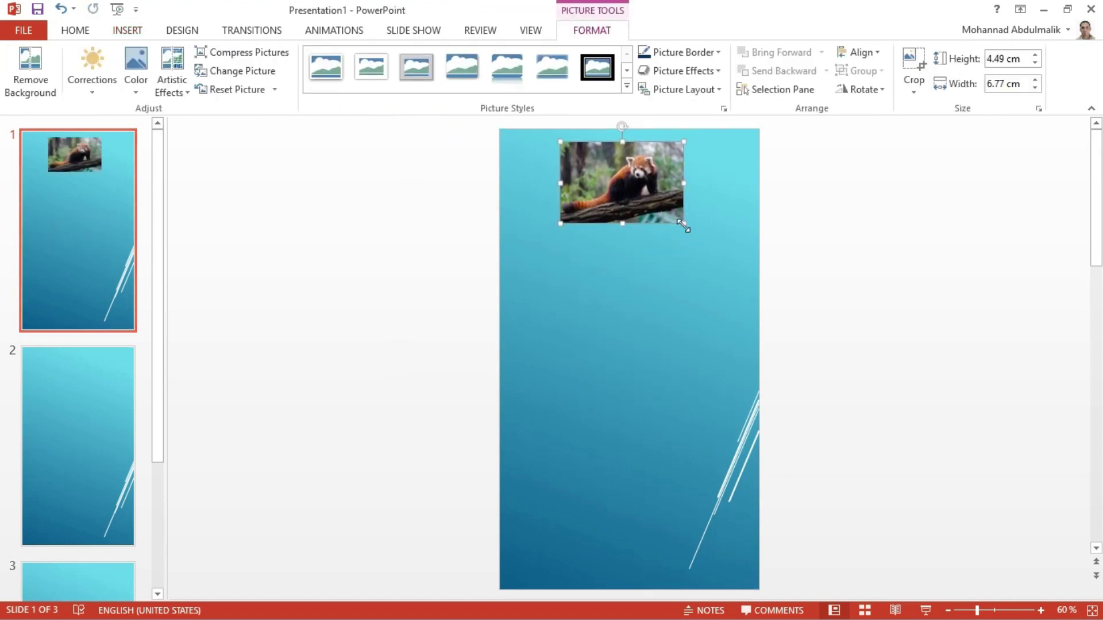
drag(683, 226, 720, 248)
drag(677, 192, 655, 185)
drag(787, 328, 400, 221)
key(ctrl+c)
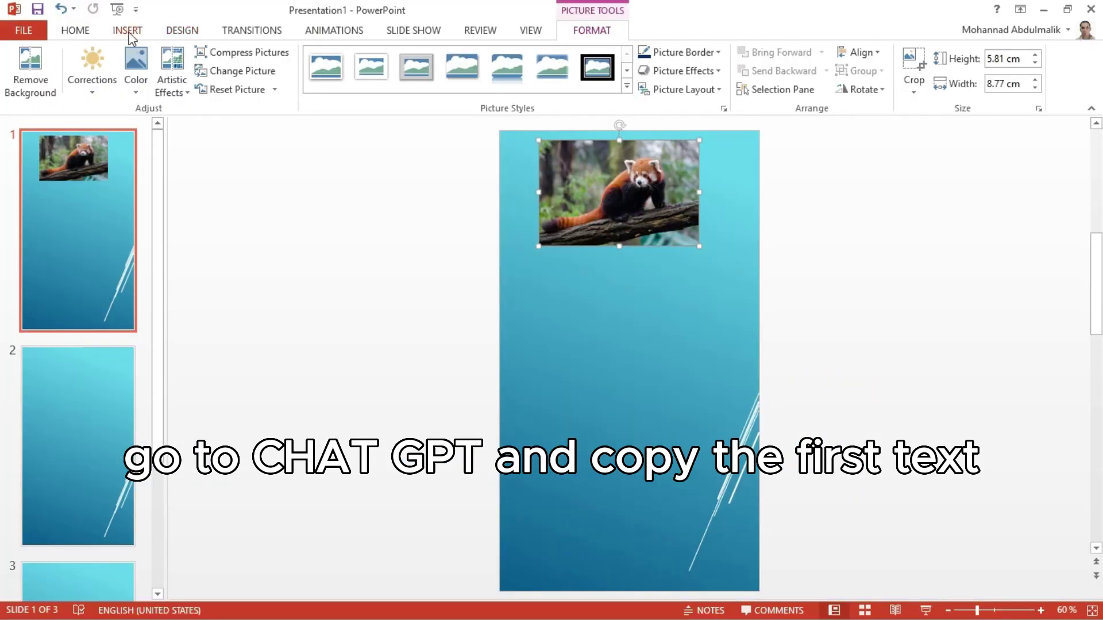
Draw a text box below the photo and paste the red panda paragraph into it.
click(127, 30)
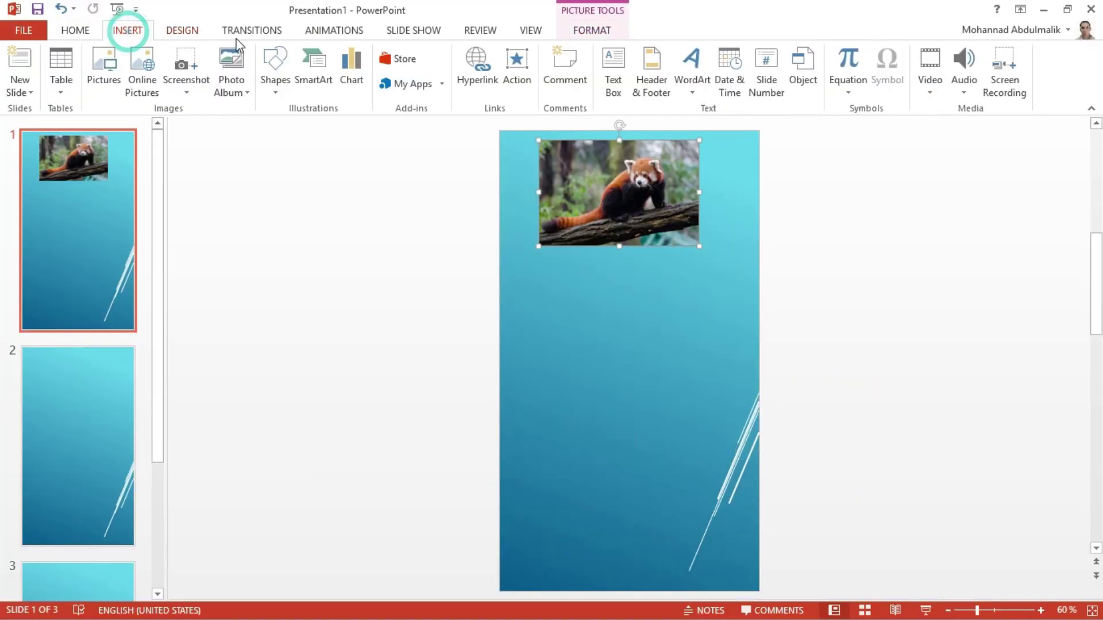
click(624, 85)
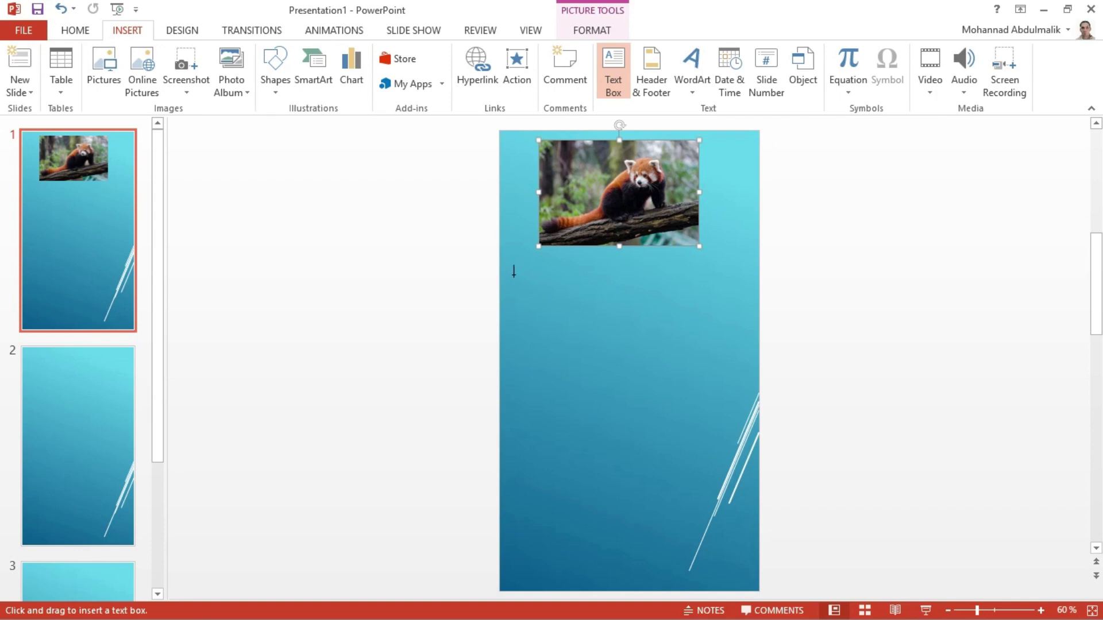
drag(500, 274, 750, 484)
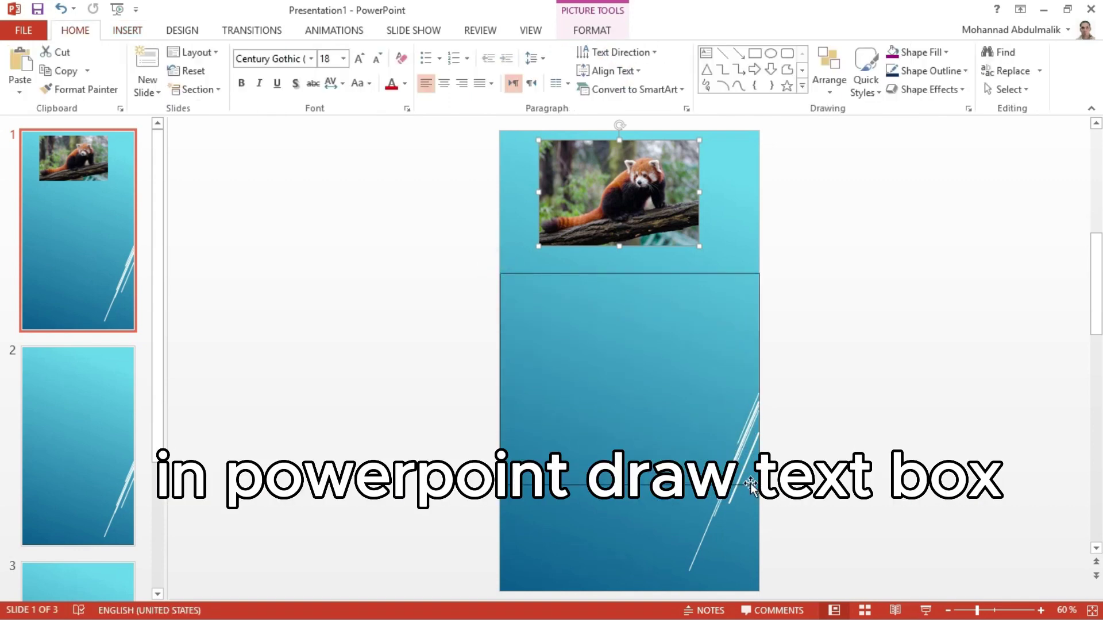
key(ctrl+v)
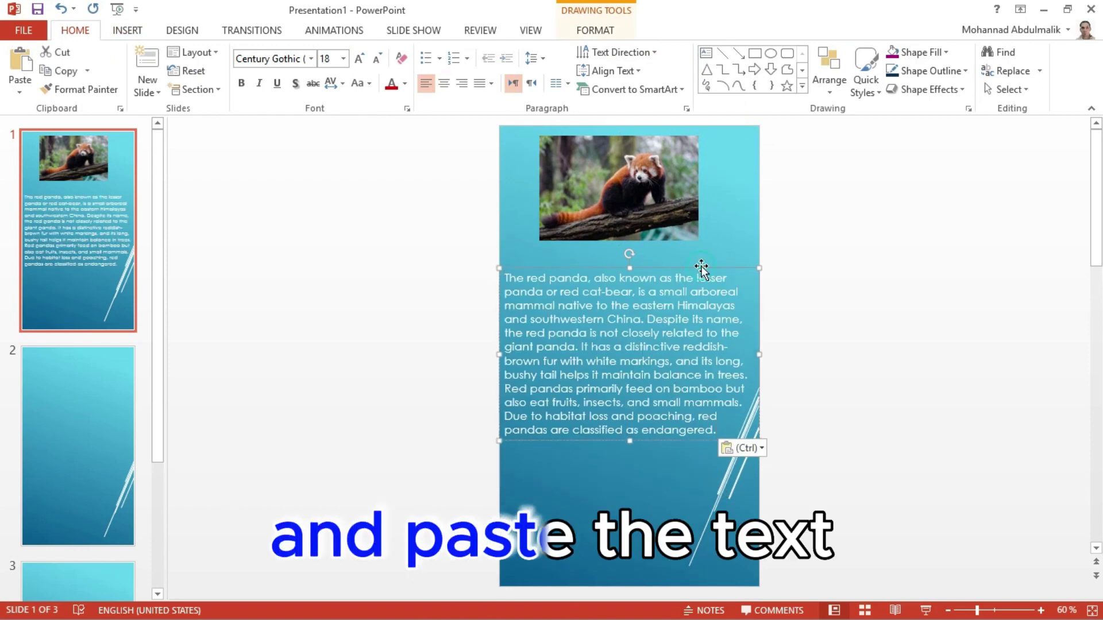
Make the red panda paragraph bold with text shadow at 20 pt.
click(241, 83)
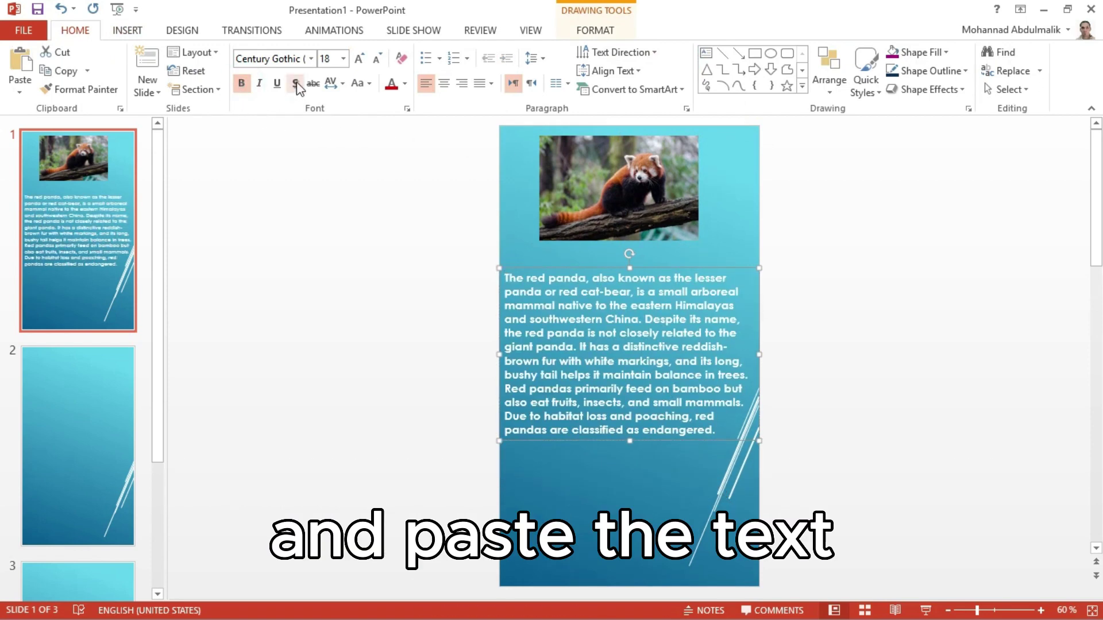
click(296, 85)
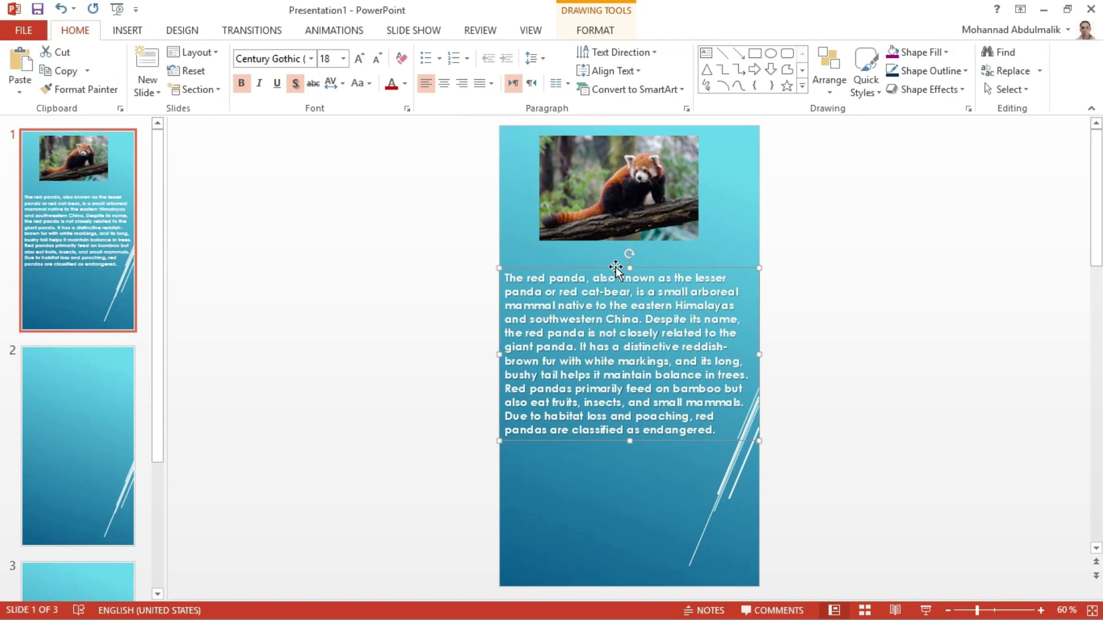
key(ctrl+shift+period)
key(ctrl+shift+period)
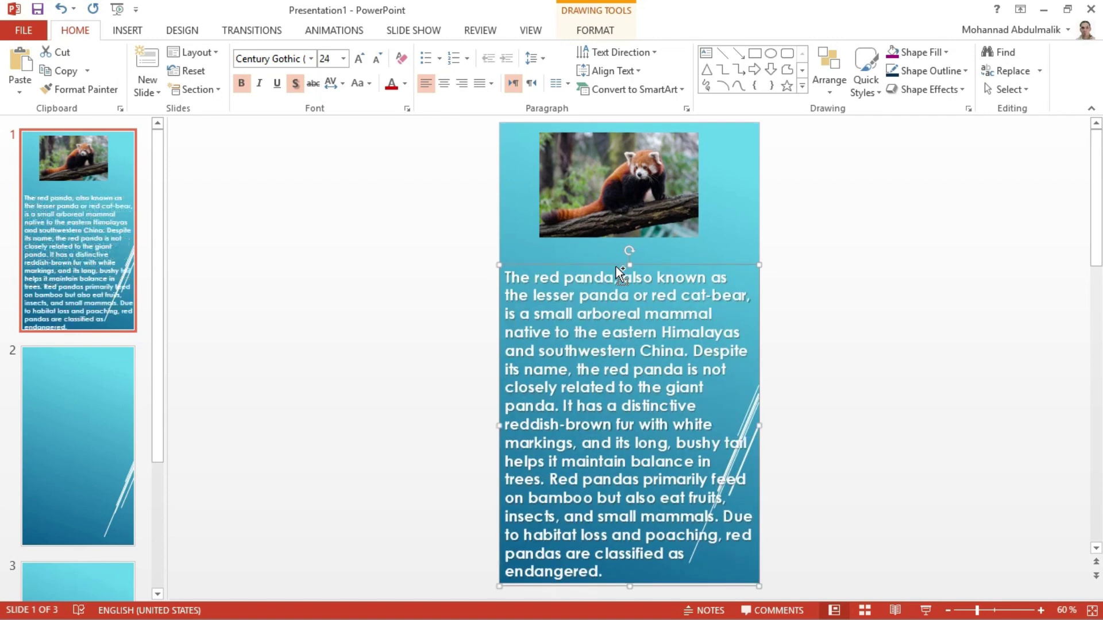
key(ctrl+shift+comma)
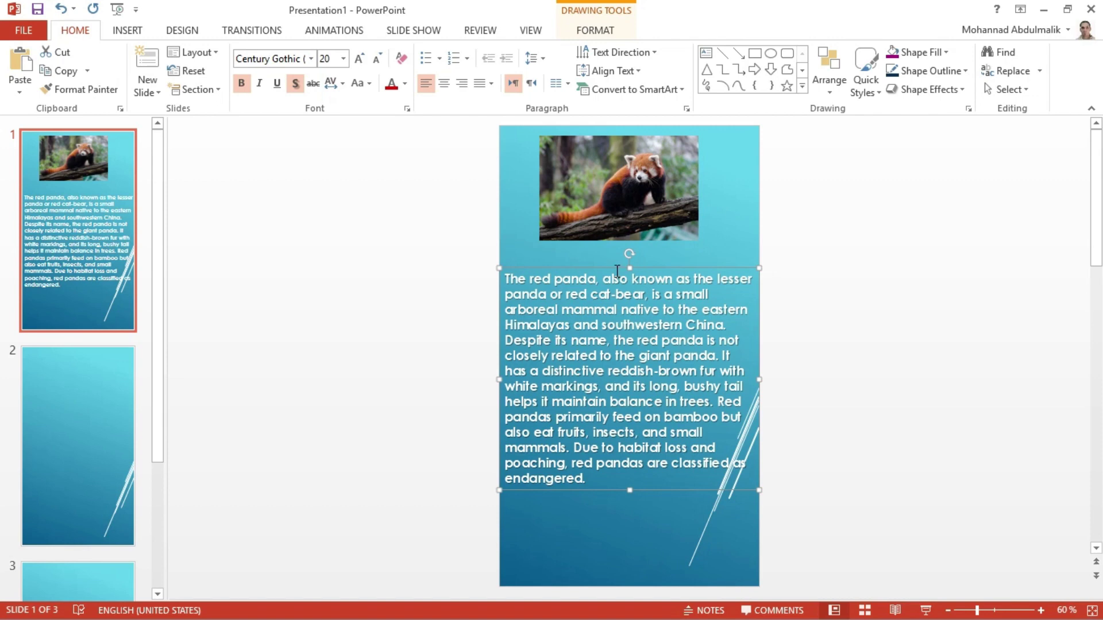
Insert the axolotl photo on slide 2, shrink it to 7.56 cm and move it to the top.
click(74, 397)
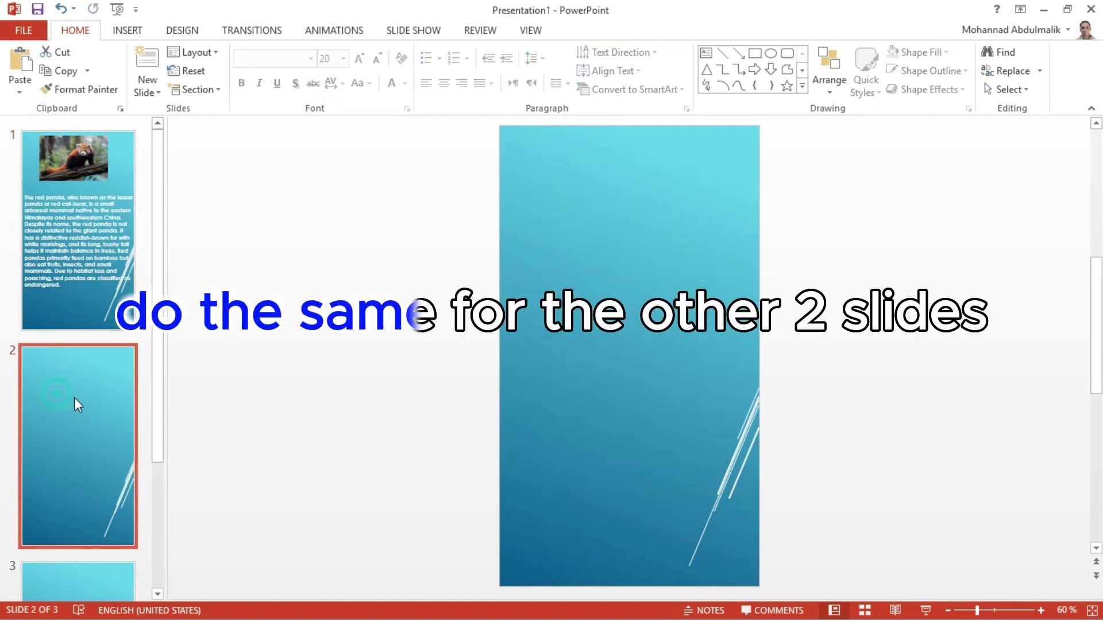
click(133, 31)
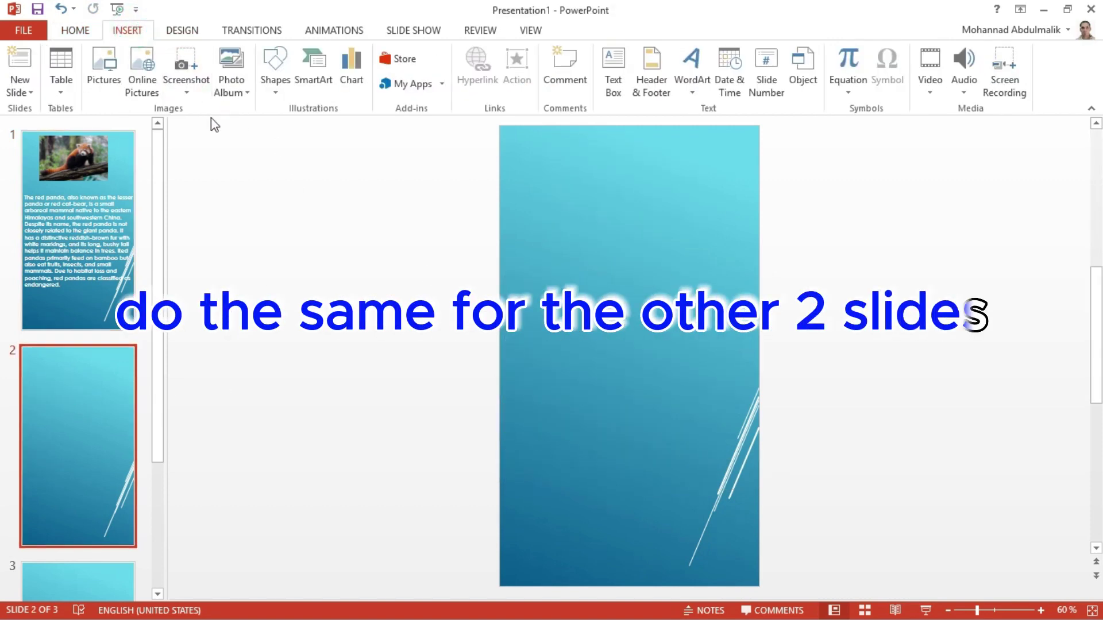
click(104, 77)
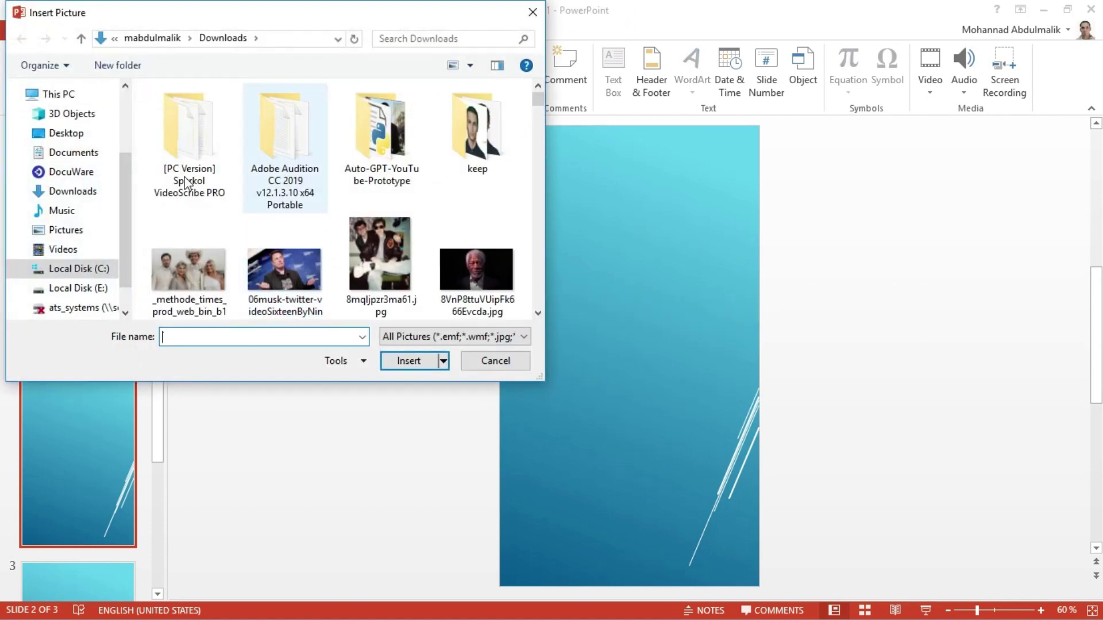
click(73, 192)
click(285, 253)
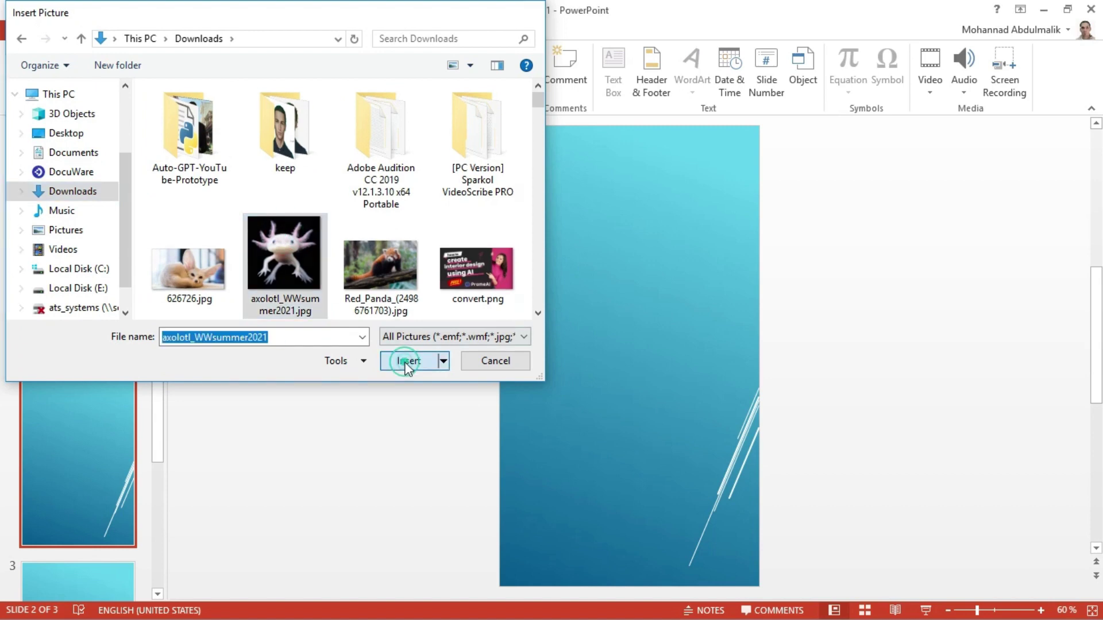
click(407, 361)
drag(501, 485, 622, 342)
drag(679, 292, 612, 202)
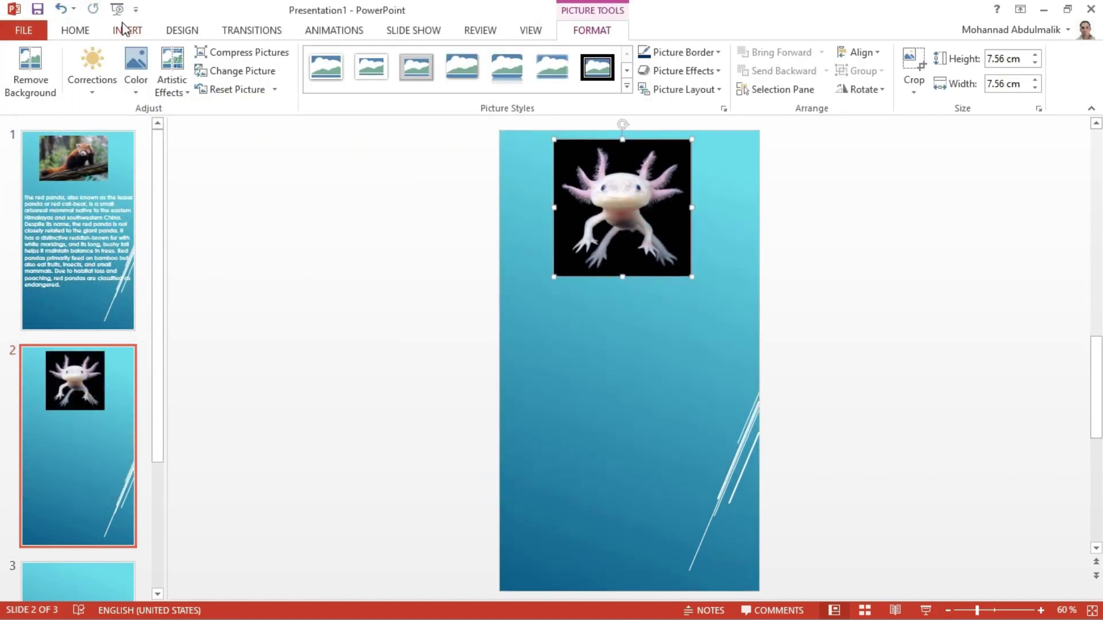
Paste the axolotl paragraph into a bold text box below the photo, then go to slide 3.
click(123, 28)
click(613, 72)
mouse_move(500, 303)
mouse_down()
mouse_move(583, 332)
mouse_move(750, 447)
mouse_move(747, 460)
mouse_up()
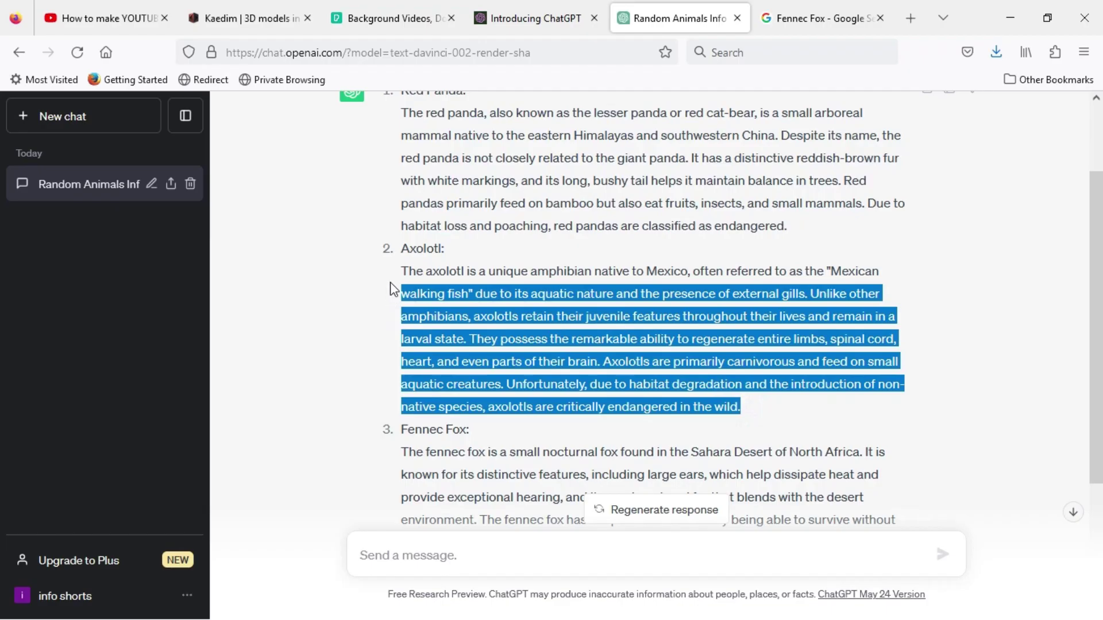
drag(388, 288, 392, 282)
key(ctrl+c)
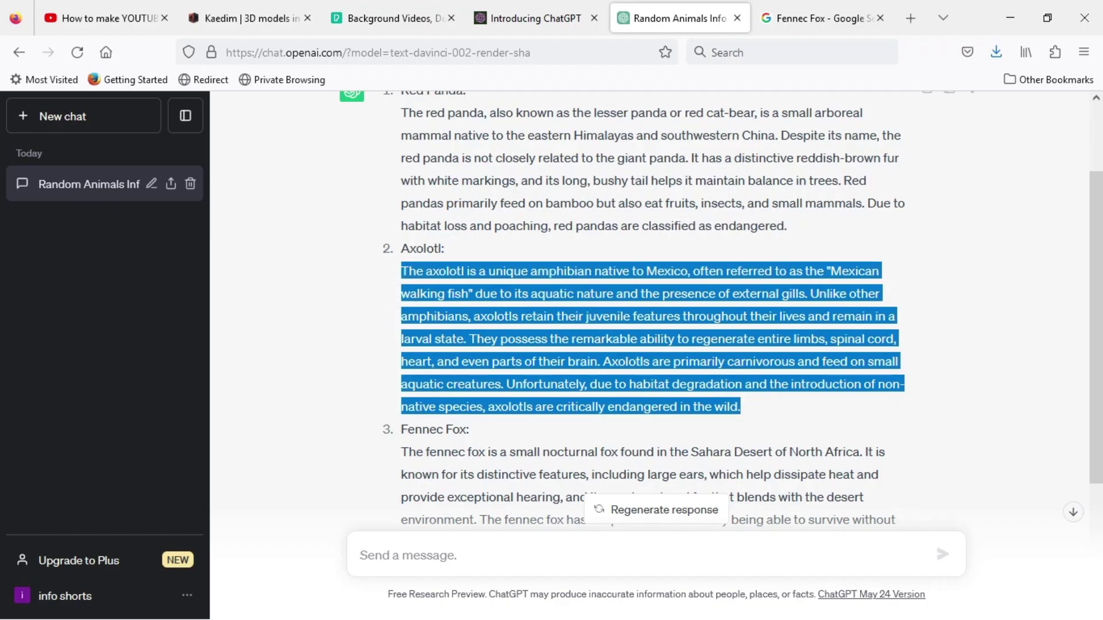
click(1010, 18)
click(381, 609)
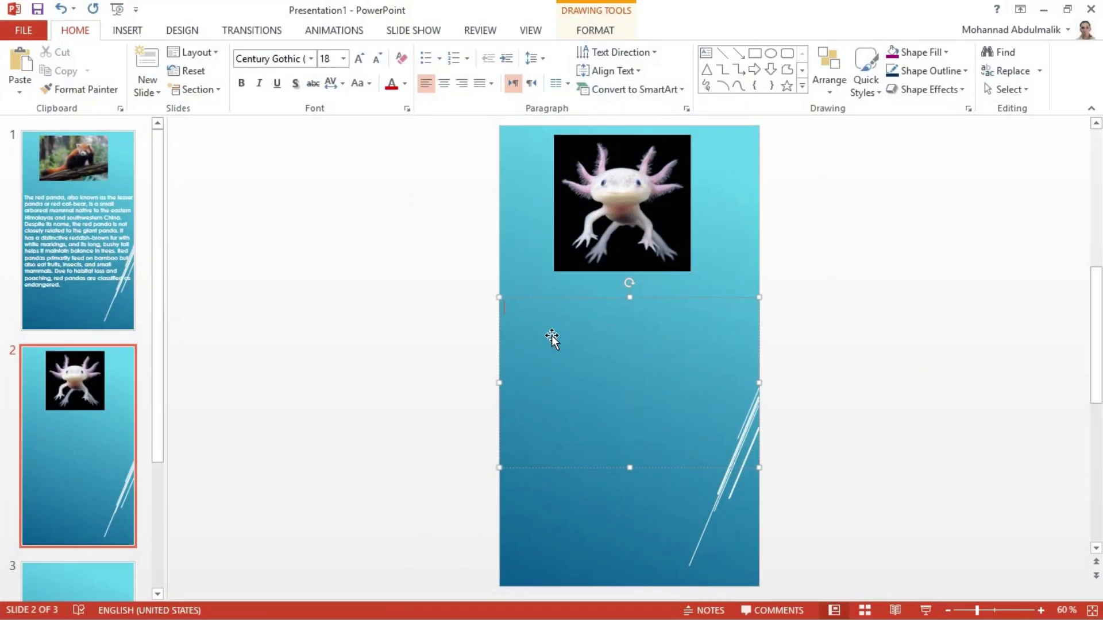
key(ctrl+v)
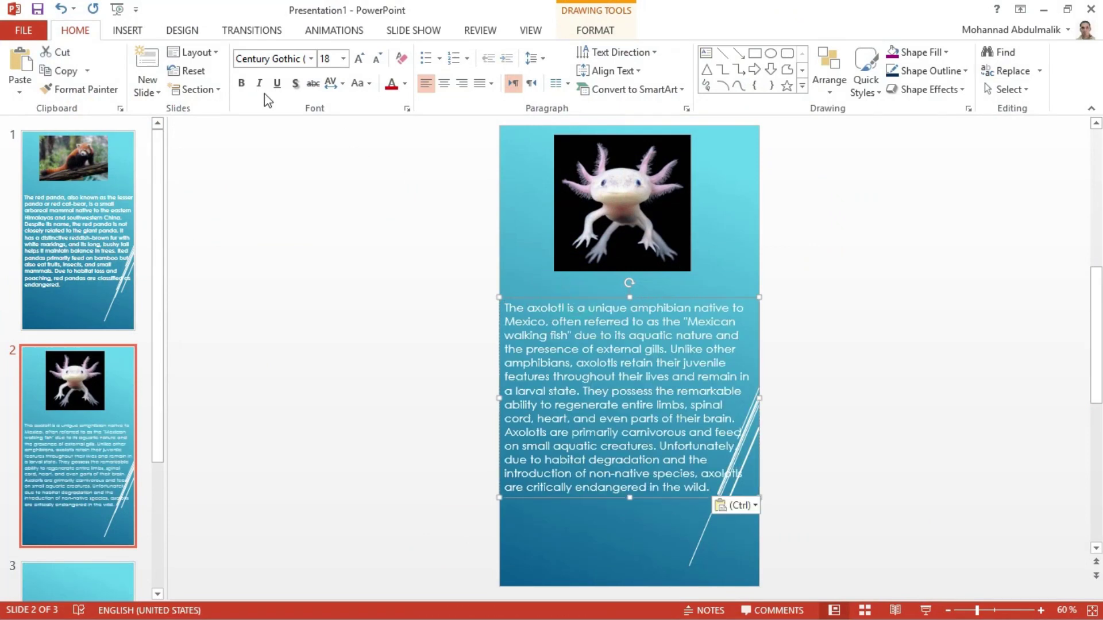
key(ctrl+b)
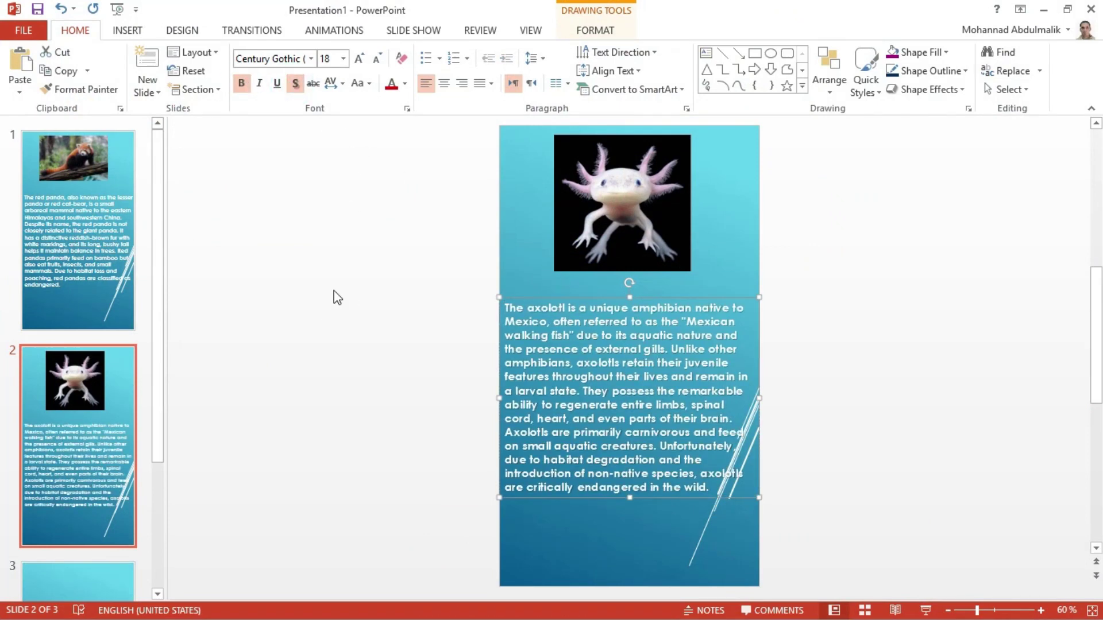
click(160, 509)
click(101, 497)
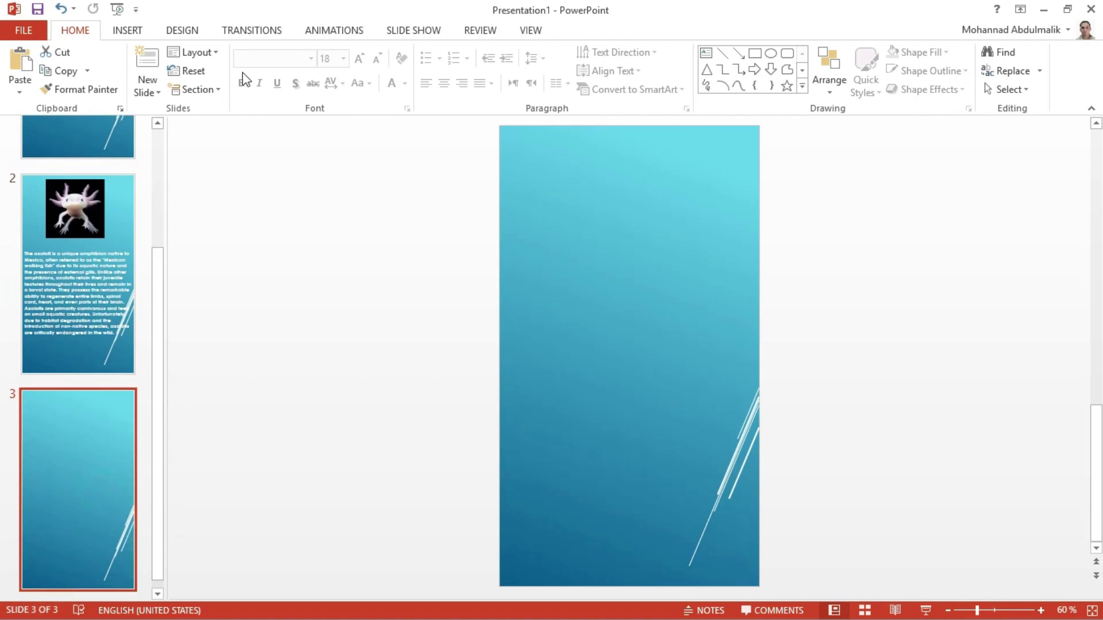
Insert the fennec fox photo 626726.jpg on slide 3, moved to the top and shrunk to fit.
click(138, 32)
click(100, 66)
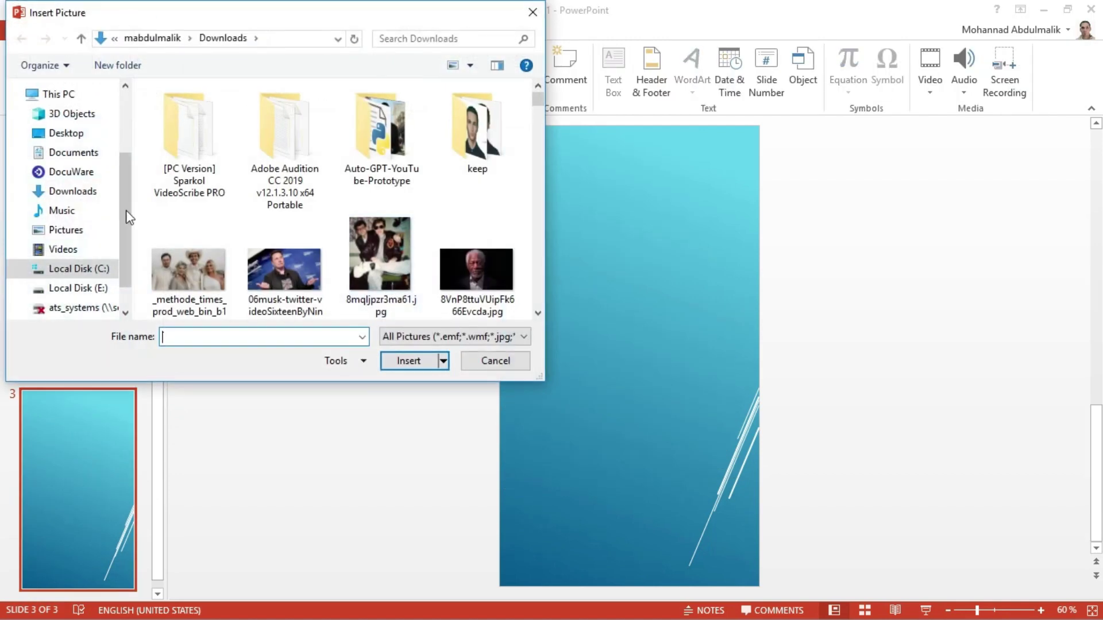
click(195, 262)
click(402, 364)
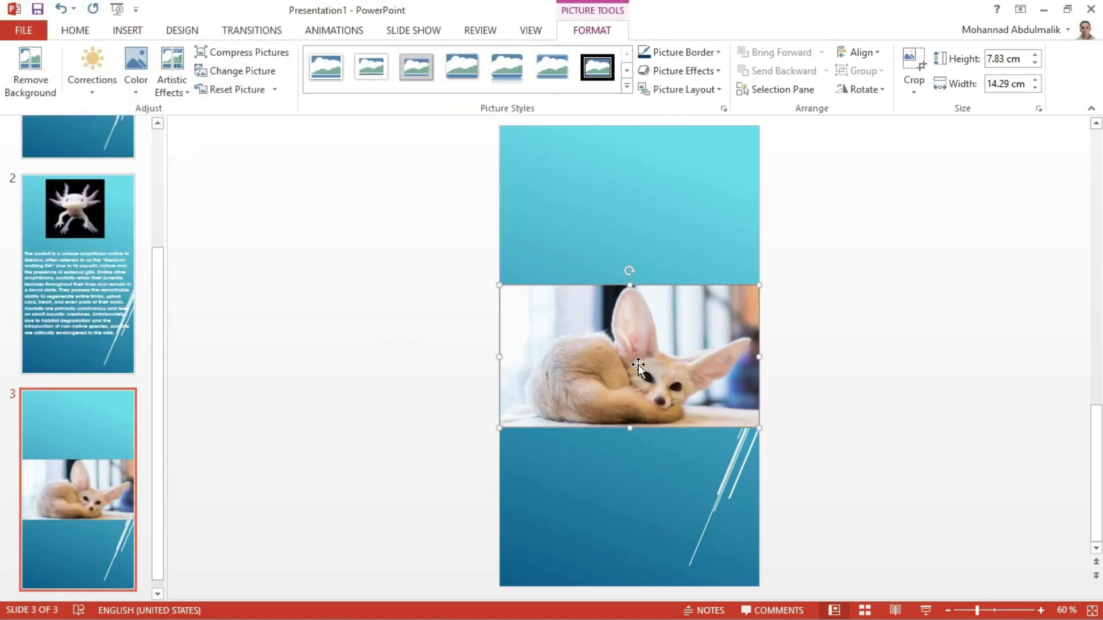
drag(640, 369, 645, 231)
drag(503, 286, 539, 222)
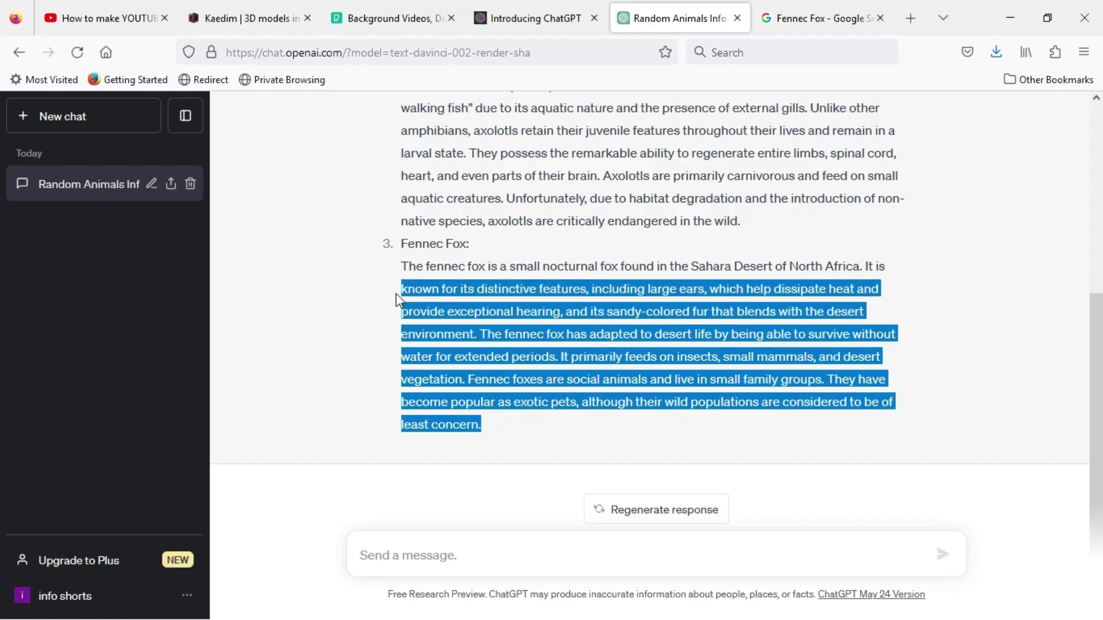
Paste the Fennec Fox paragraph from ChatGPT into a text box below the photo, bold and shadowed.
drag(395, 293, 398, 270)
key(ctrl+c)
click(1026, 13)
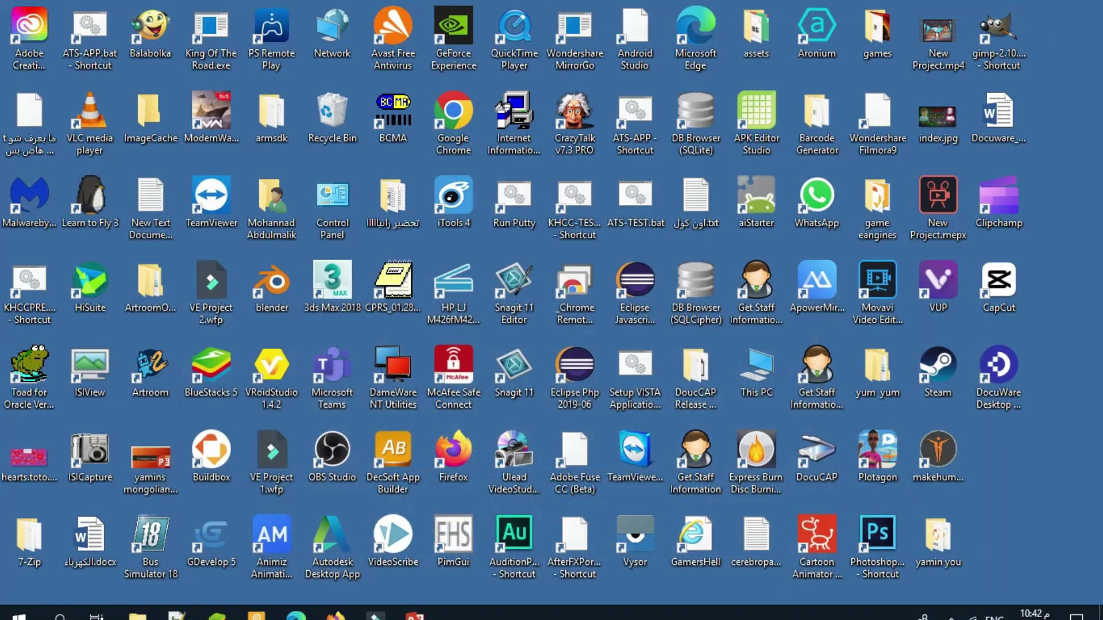
click(402, 608)
click(134, 33)
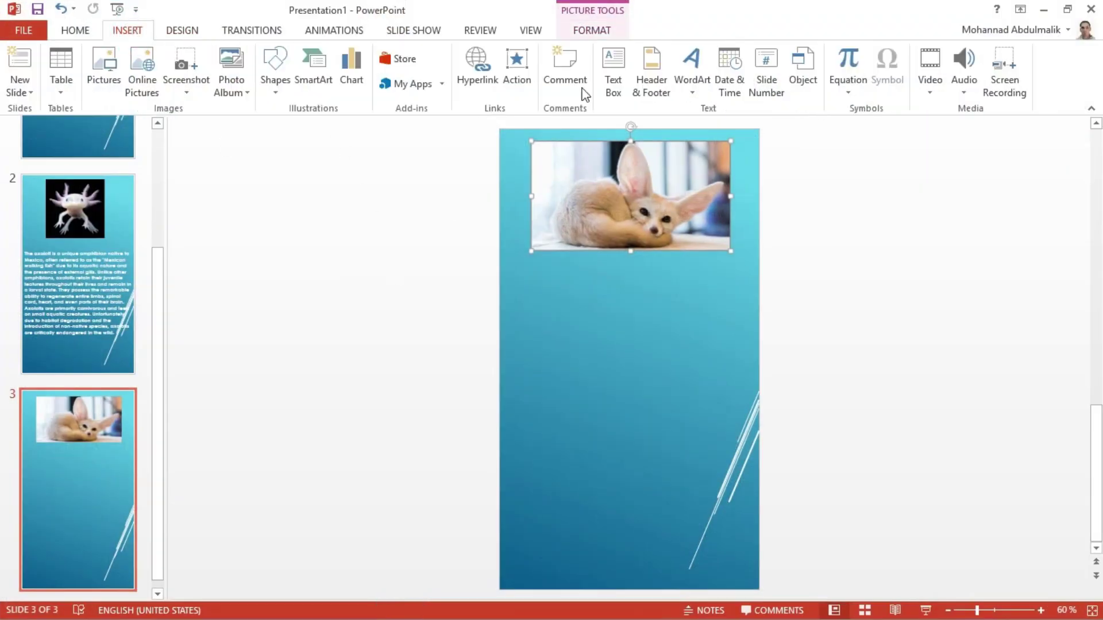
click(613, 72)
drag(506, 272, 747, 386)
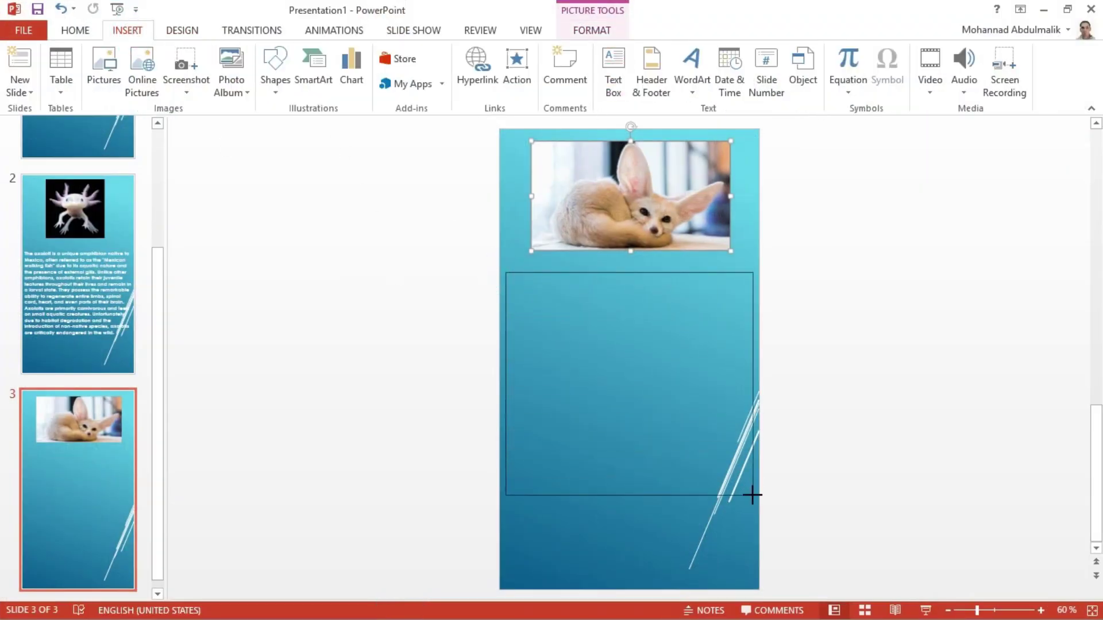
drag(752, 495, 753, 495)
key(ctrl+v)
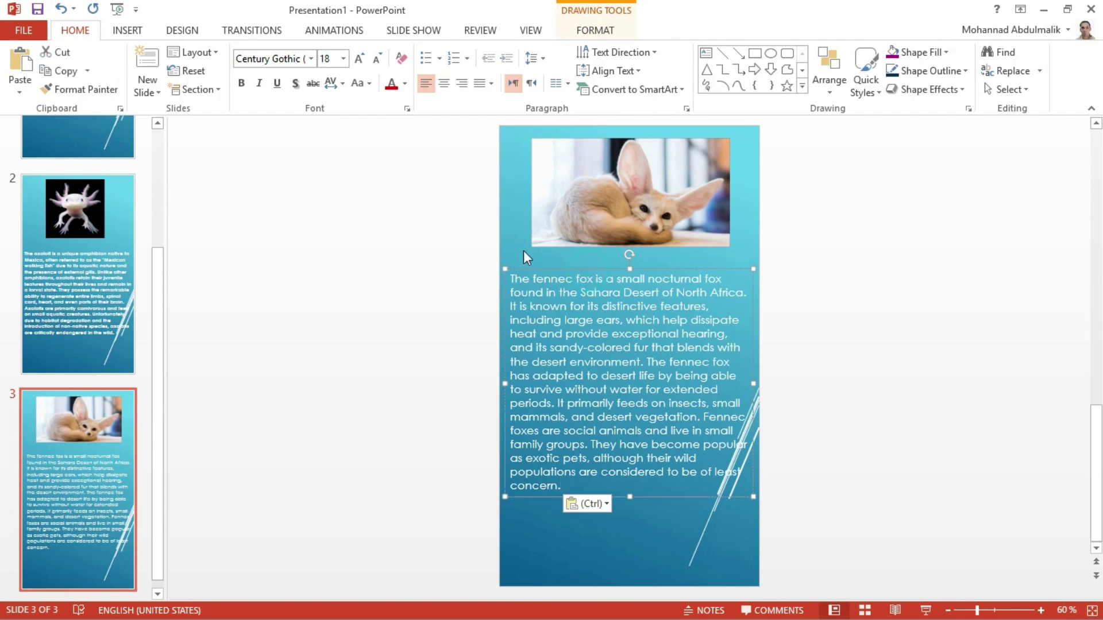
click(242, 83)
click(295, 83)
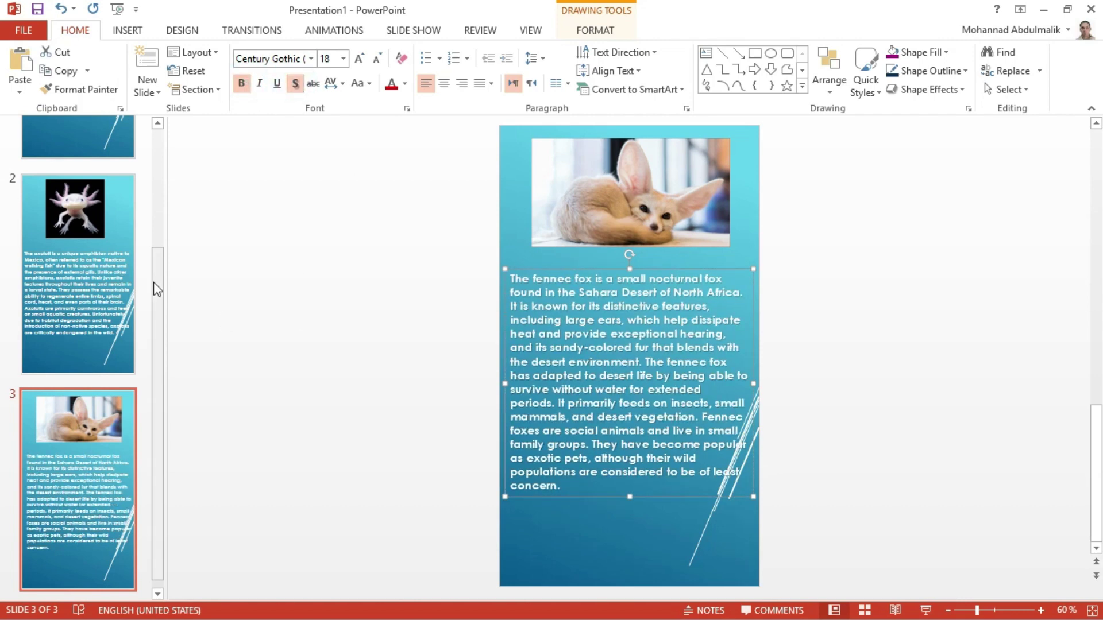
Select the red panda photo on slide 1 and bring up the Animations options.
drag(158, 290, 133, 167)
click(129, 172)
click(584, 233)
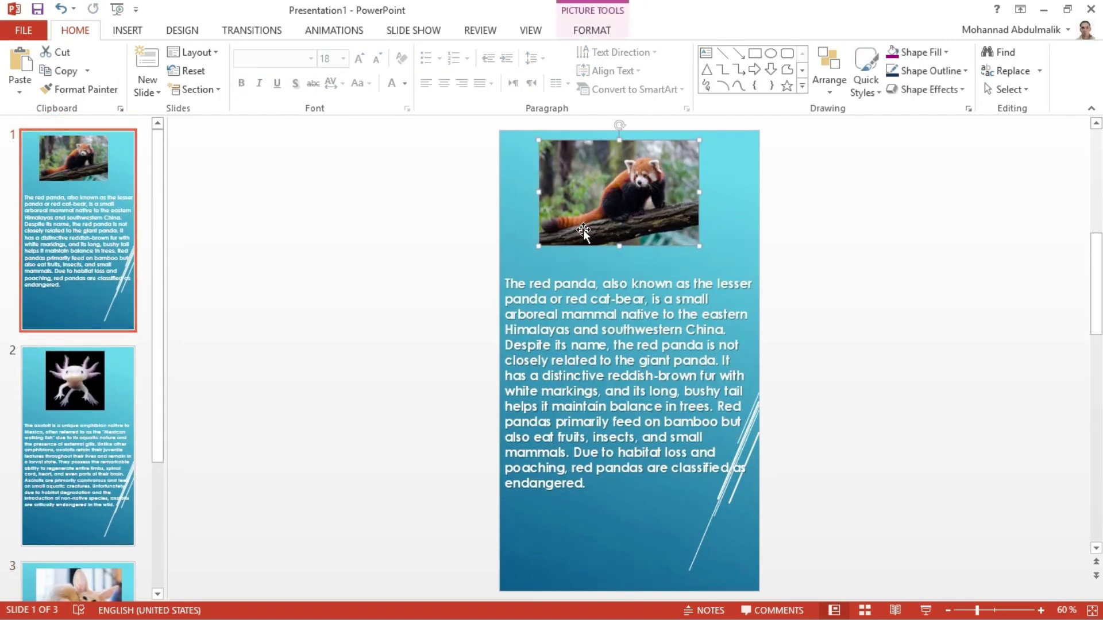
click(331, 32)
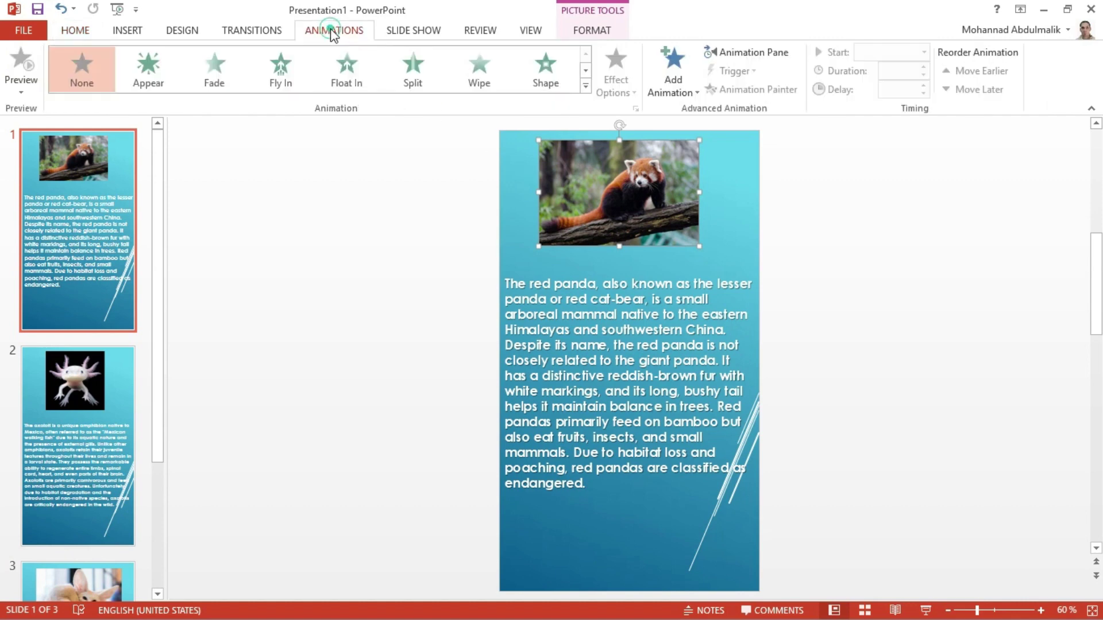